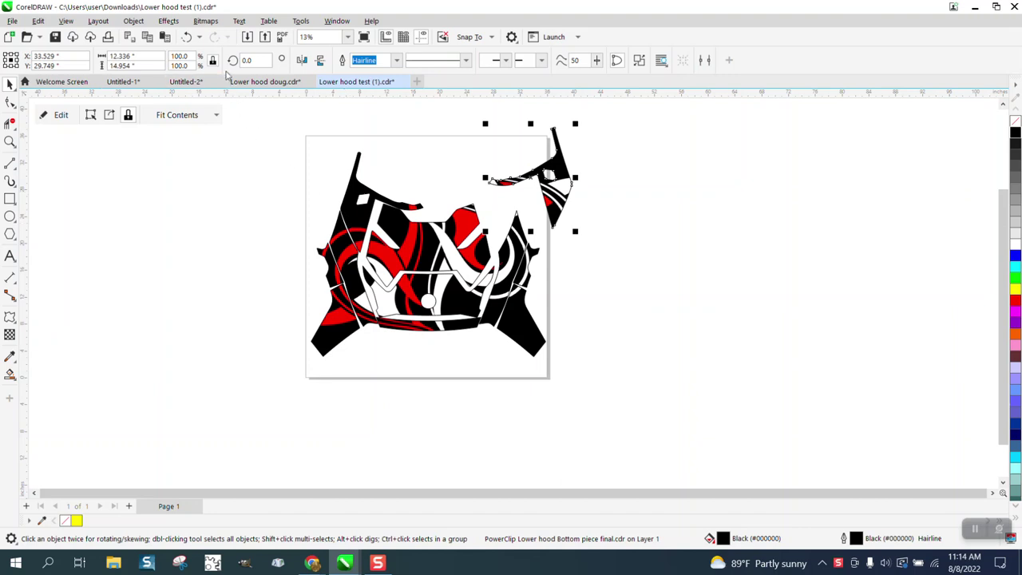
# Undo the last move of the upper right hood piece, and ungroup the black hood artwork in Lower hood doug.cdr.
pyautogui.click(186, 38)
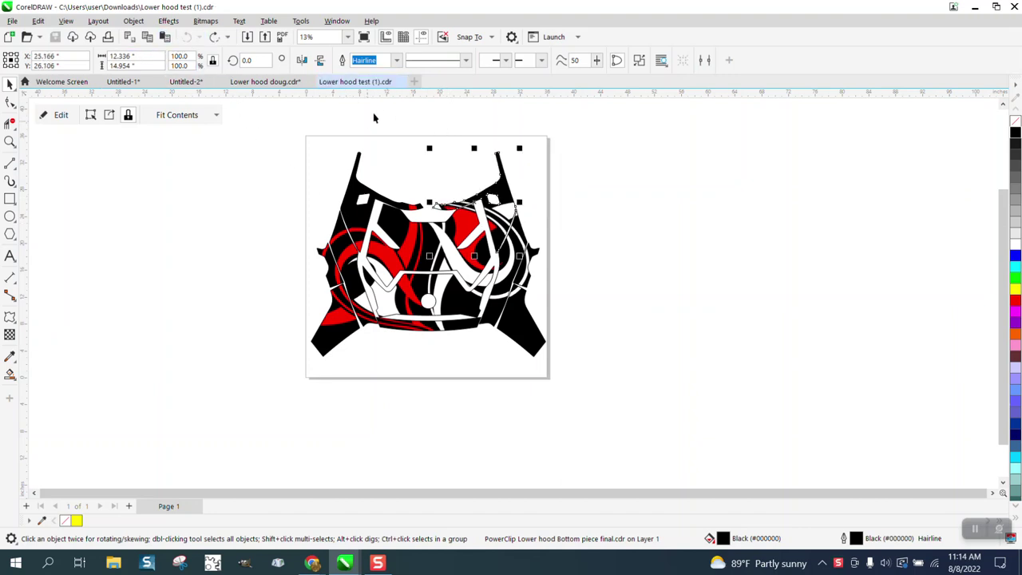
pyautogui.click(265, 81)
pyautogui.hotkey('ctrl', 'u')
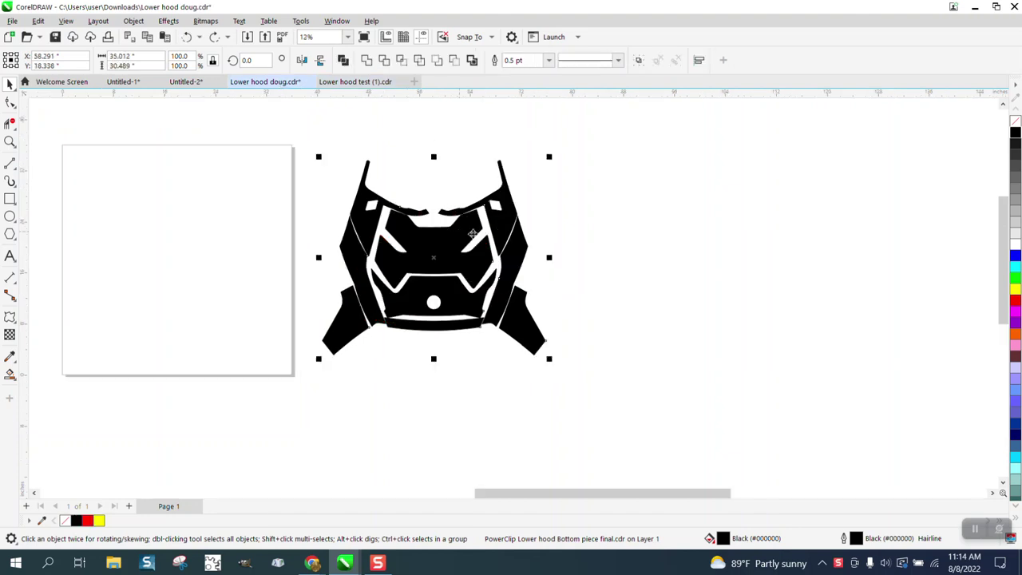
# Move the top copy of the stacked red tribal graphics slightly up and to the left, partly uncovering the one beneath.
pyautogui.scroll(-2, 485, 239)
pyautogui.scroll(-2, 484, 240)
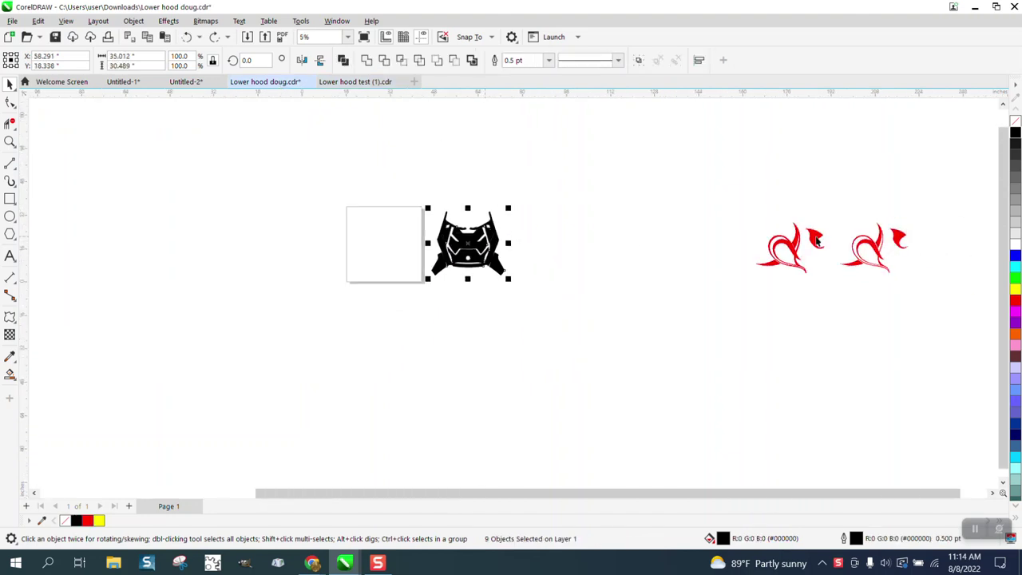
pyautogui.moveTo(781, 249); pyautogui.dragTo(760, 237)
# Remove the black fill from all nine hood pieces, keeping only their outlines.
pyautogui.click(9, 141)
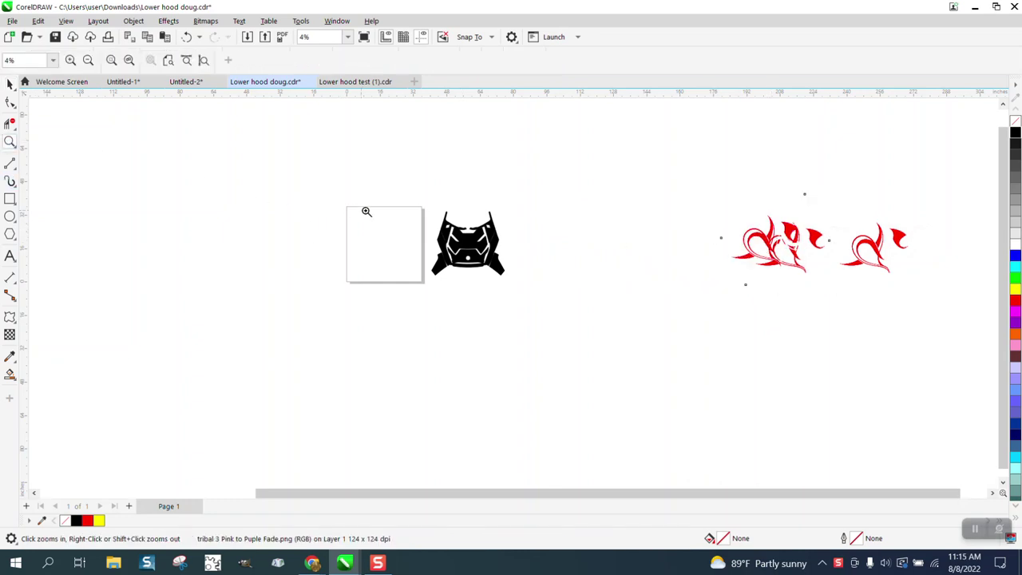
pyautogui.moveTo(415, 210); pyautogui.dragTo(583, 316)
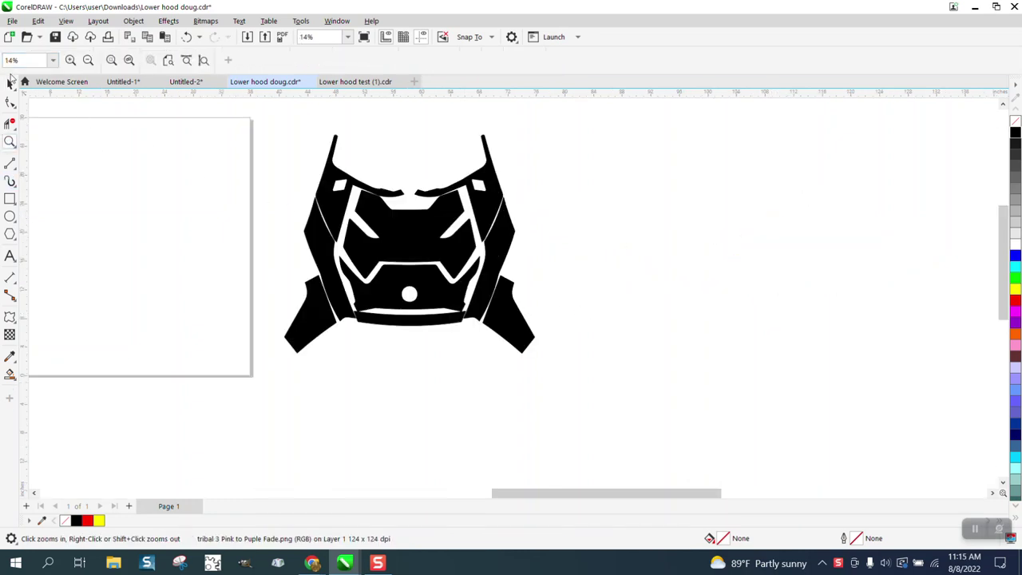
pyautogui.click(9, 83)
pyautogui.click(475, 200)
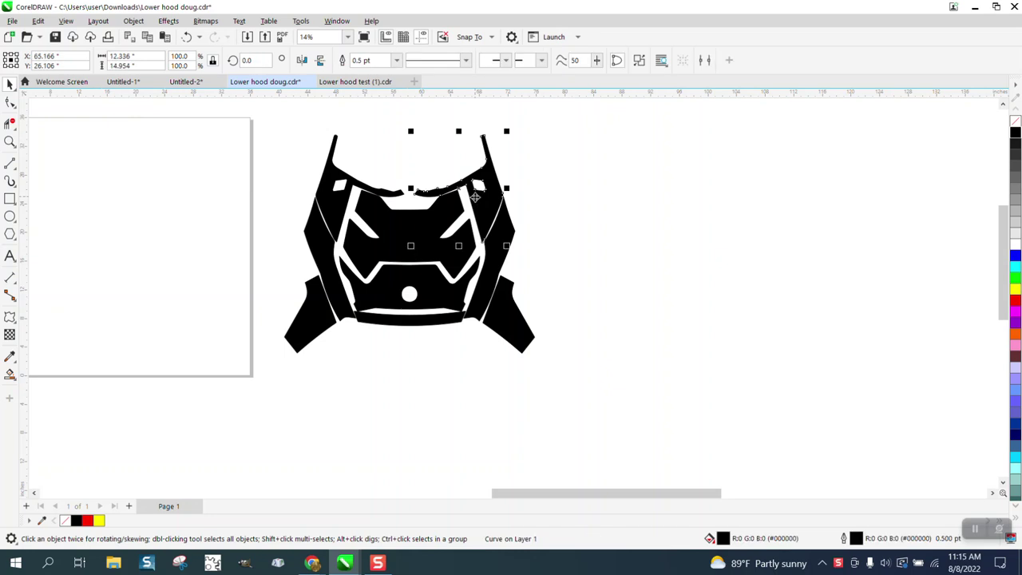
pyautogui.moveTo(263, 115); pyautogui.dragTo(635, 403)
pyautogui.click(1014, 122)
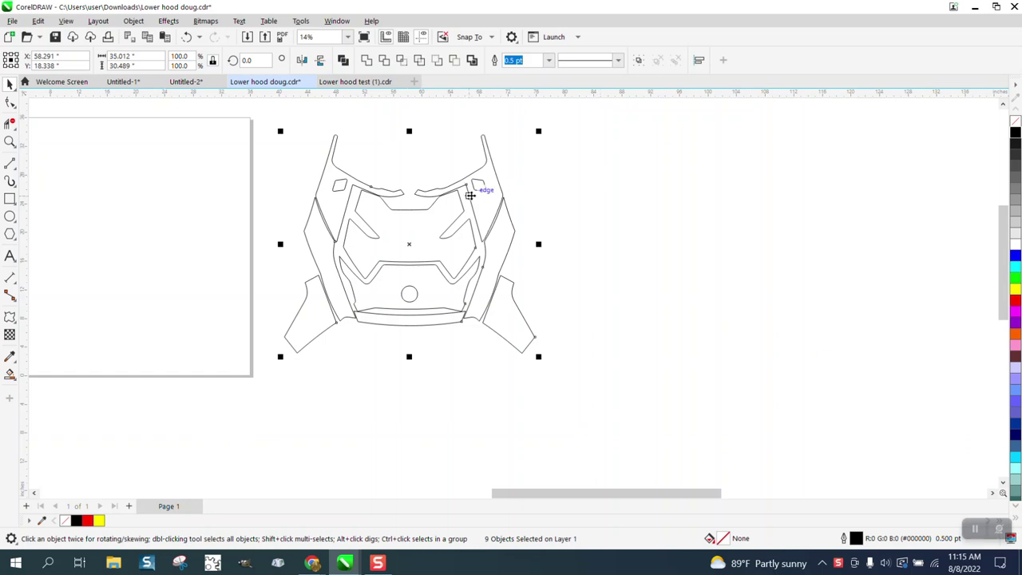
# Move the upper right and upper left hood pieces 40 inches outward, away from the center pieces.
pyautogui.click(525, 177)
pyautogui.click(495, 185)
pyautogui.hotkey('shift', 'Right')
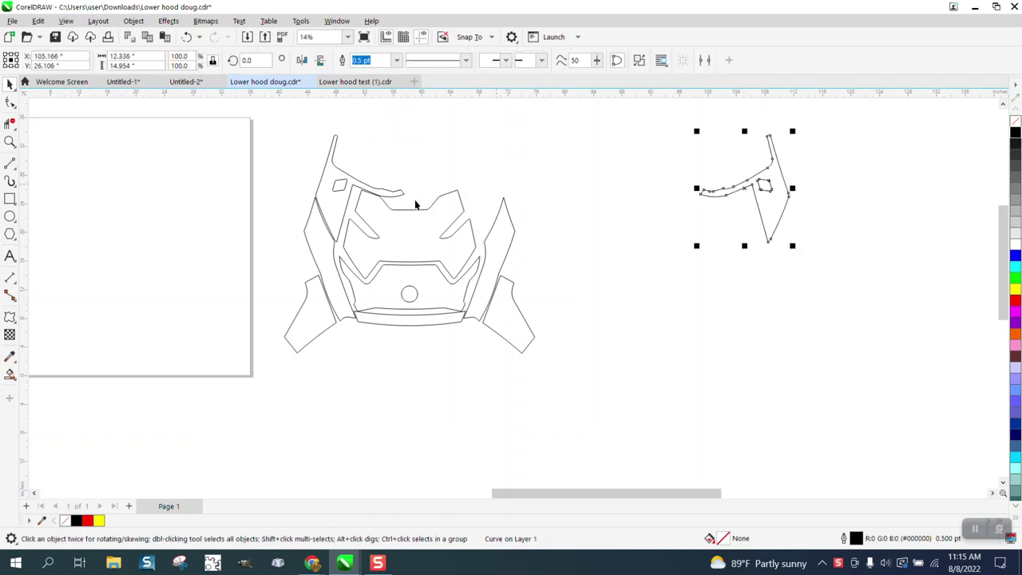
pyautogui.click(343, 201)
pyautogui.hotkey('shift', 'Left')
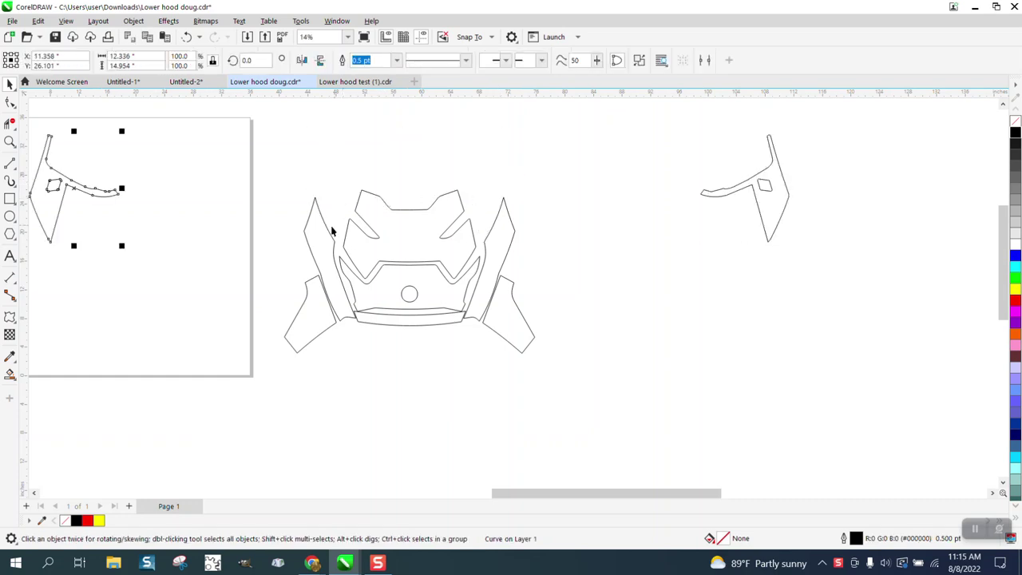
# Move the lower left and lower right corner pieces 40 inches outward from the hood center.
pyautogui.click(323, 294)
pyautogui.hotkey('shift', 'Left')
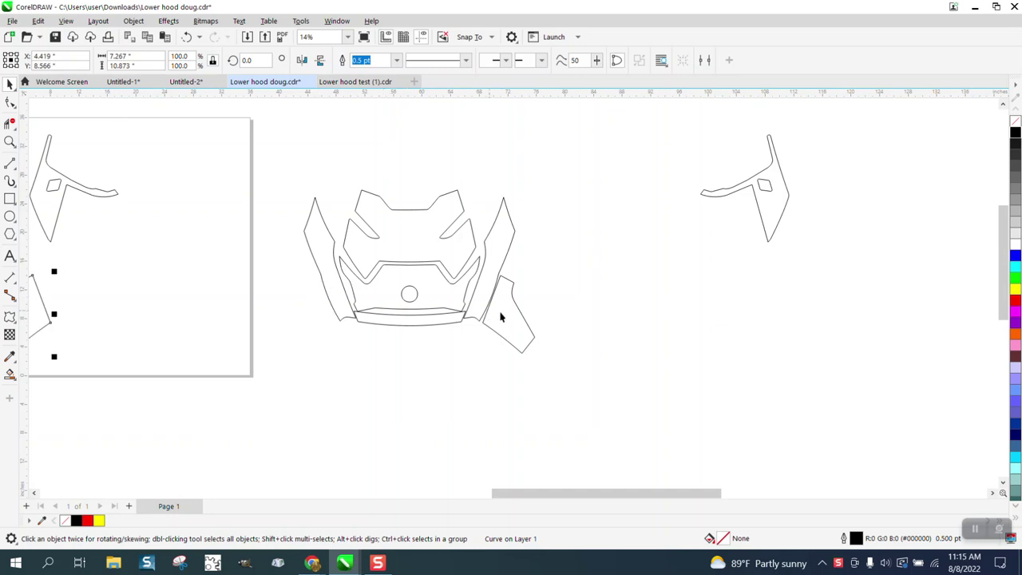
pyautogui.click(502, 286)
pyautogui.hotkey('shift', 'Right')
# Move the narrow bottom strip and the right side strip 40 inches down, below the center pieces.
pyautogui.click(425, 239)
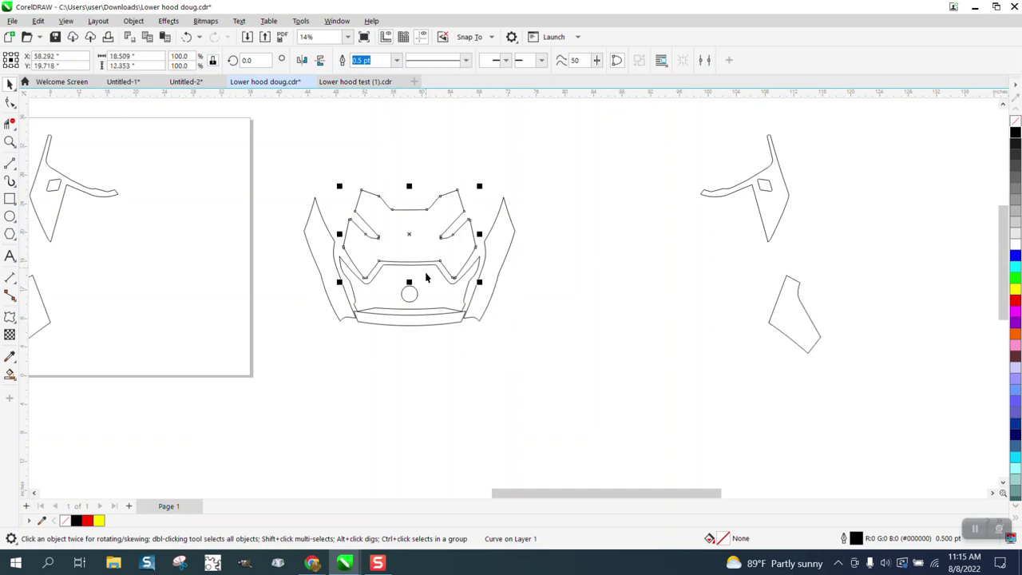
pyautogui.click(428, 323)
pyautogui.hotkey('shift', 'Down')
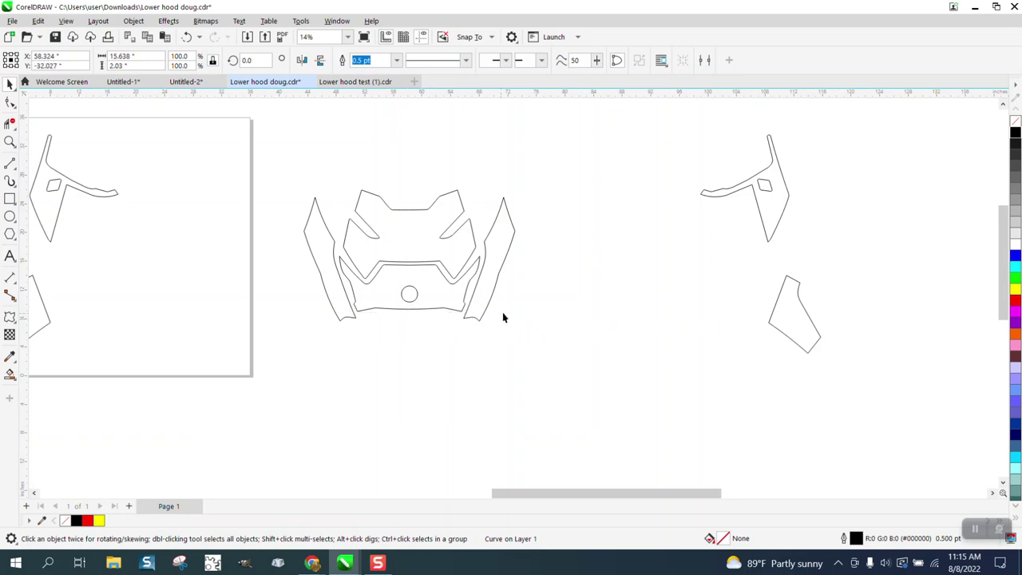
pyautogui.click(490, 283)
pyautogui.hotkey('shift', 'Down')
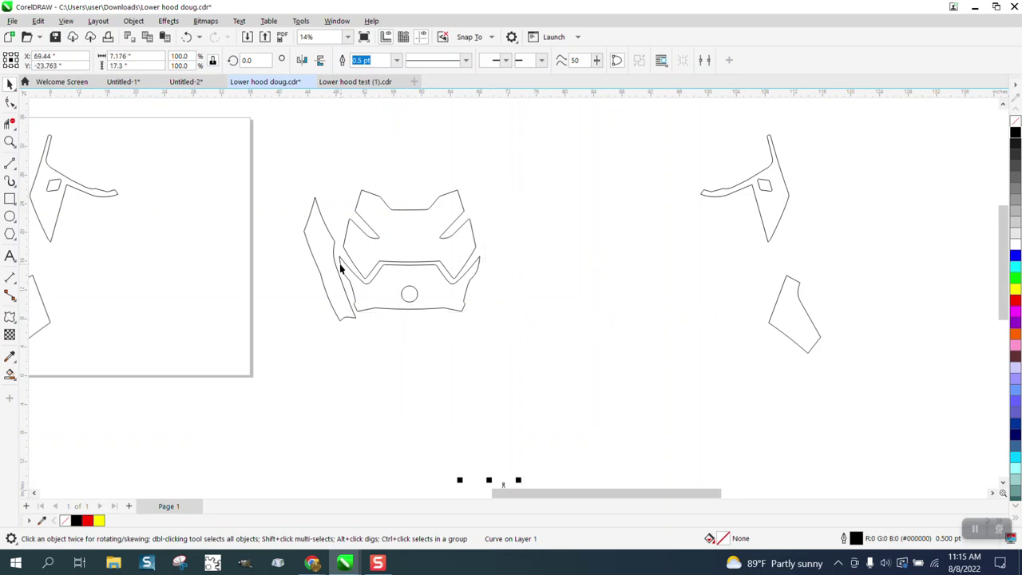
# Move the left side strip into the empty space between the center pieces and the separated right-hand pieces.
pyautogui.click(328, 270)
pyautogui.hotkey('shift', 'Left')
pyautogui.scroll(-1, 346, 238)
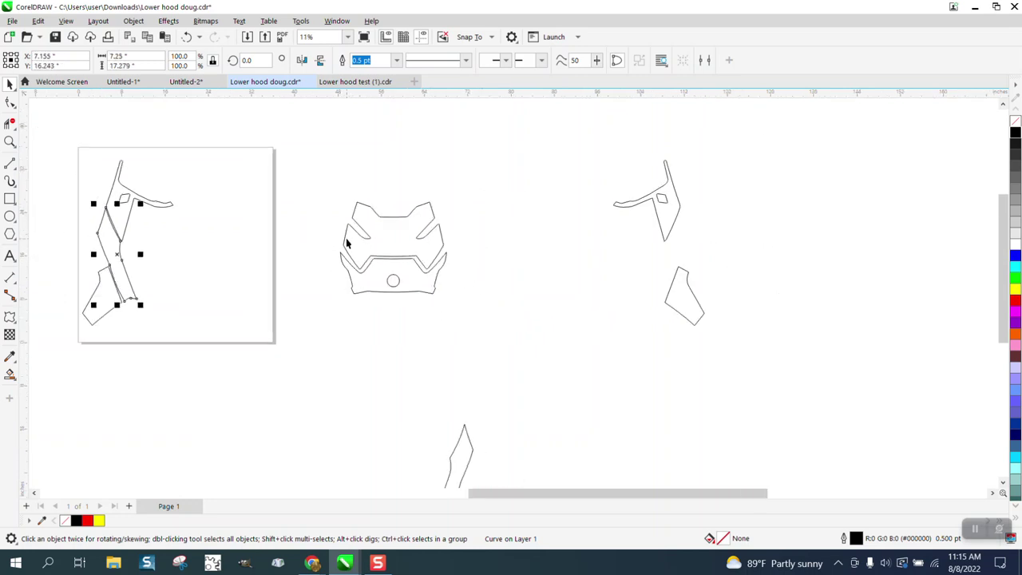
pyautogui.hotkey('shift', 'Right')
pyautogui.hotkey('shift', 'Right')
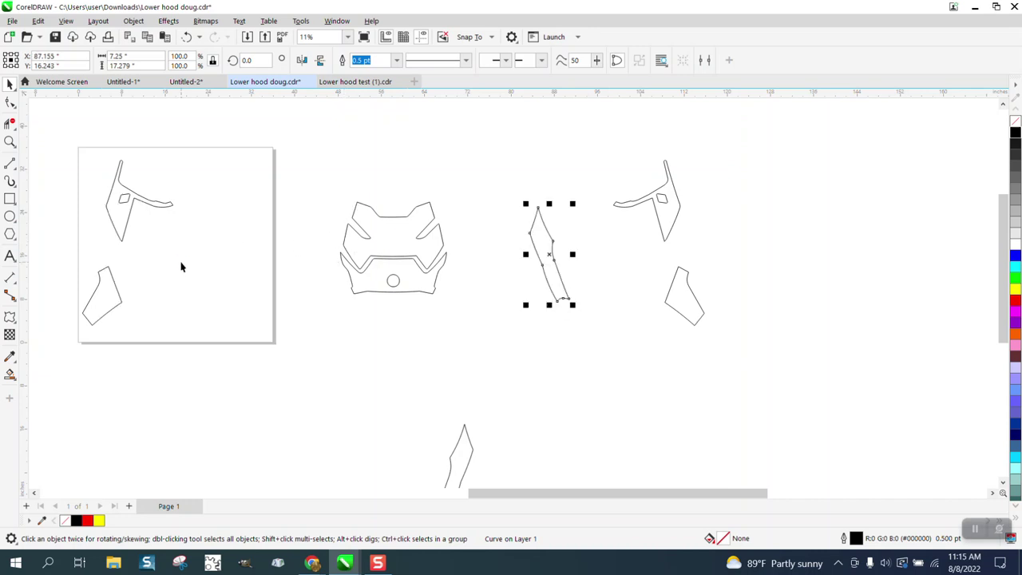
# Move the right side strip 80 inches up, into the empty space above the center pieces.
pyautogui.scroll(-2, 374, 289)
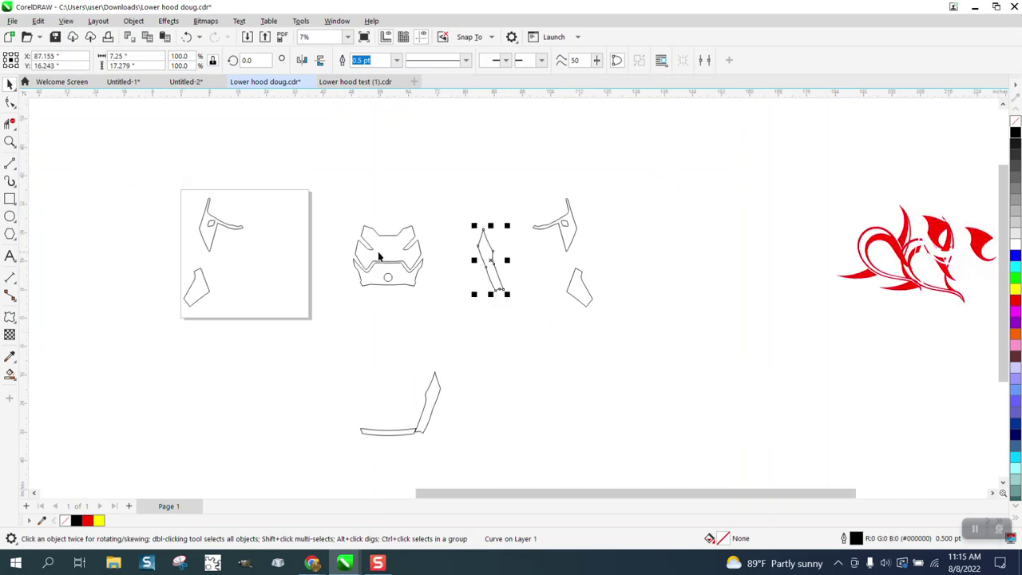
pyautogui.click(432, 387)
pyautogui.hotkey('shift', 'Up')
pyautogui.hotkey('shift', 'Up')
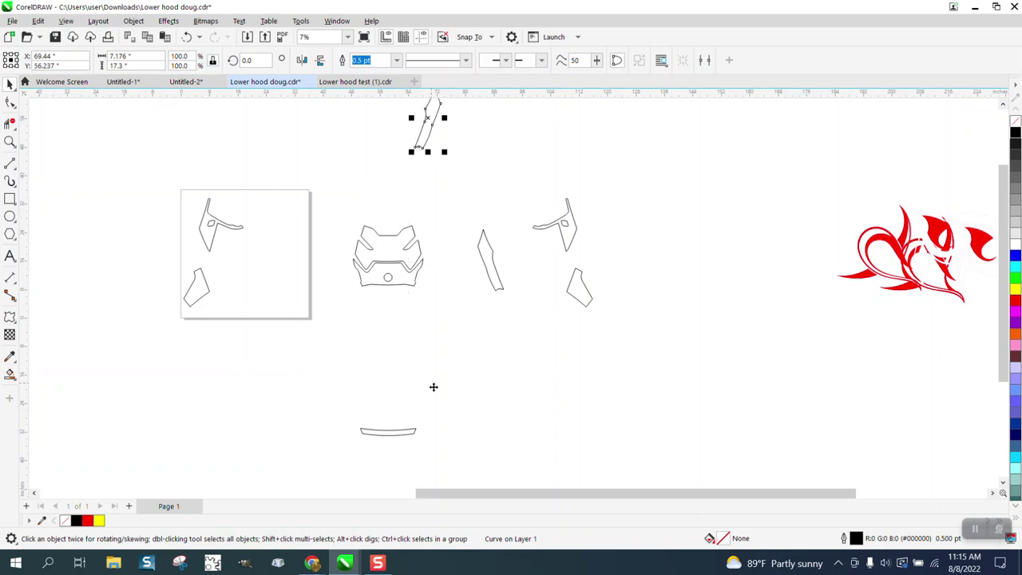
pyautogui.scroll(-1, 438, 387)
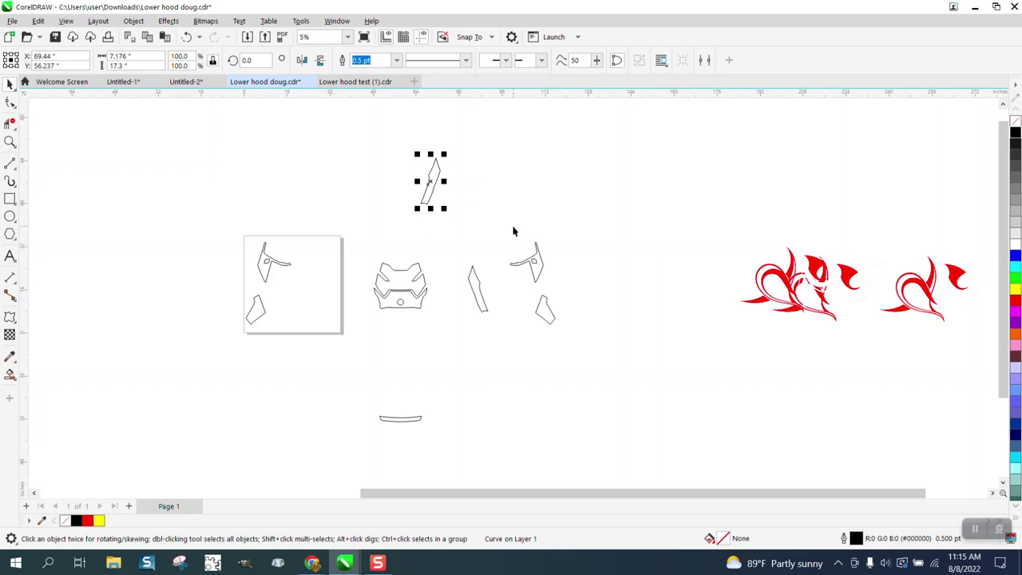
# Open the Contour effect settings.
pyautogui.click(133, 21)
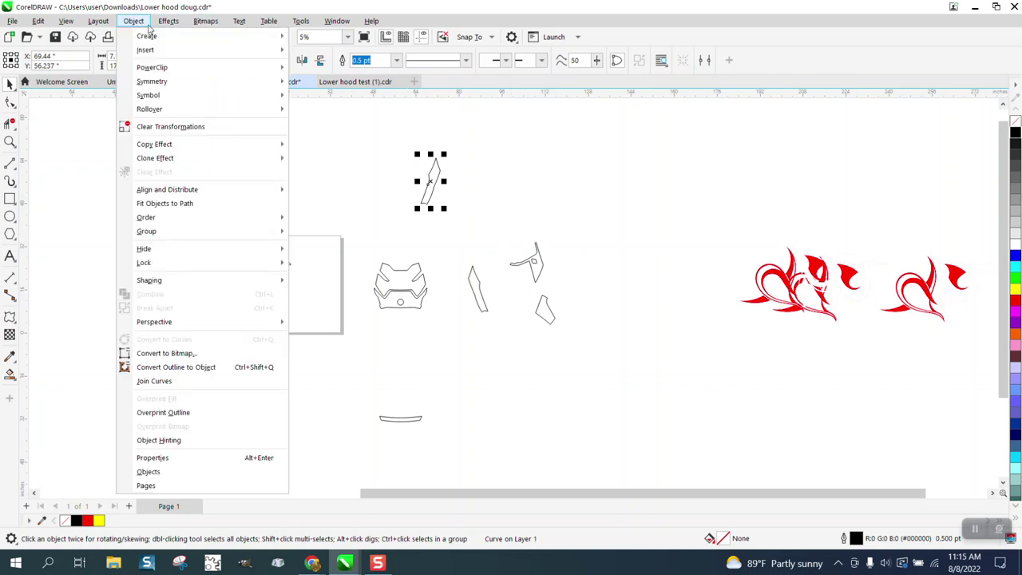
pyautogui.moveTo(168, 21)
pyautogui.moveTo(125, 21)
pyautogui.moveTo(204, 242)
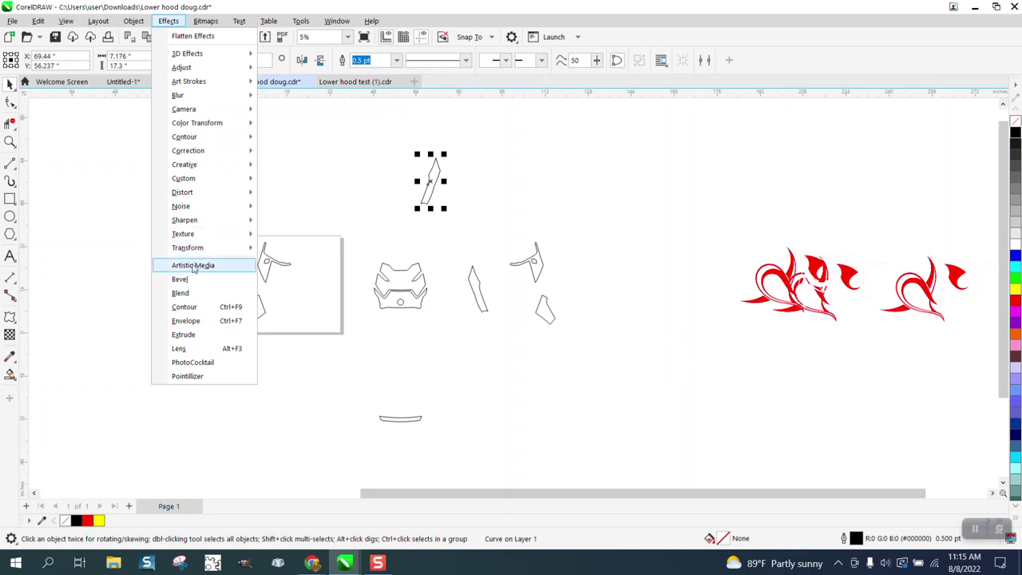
pyautogui.click(187, 306)
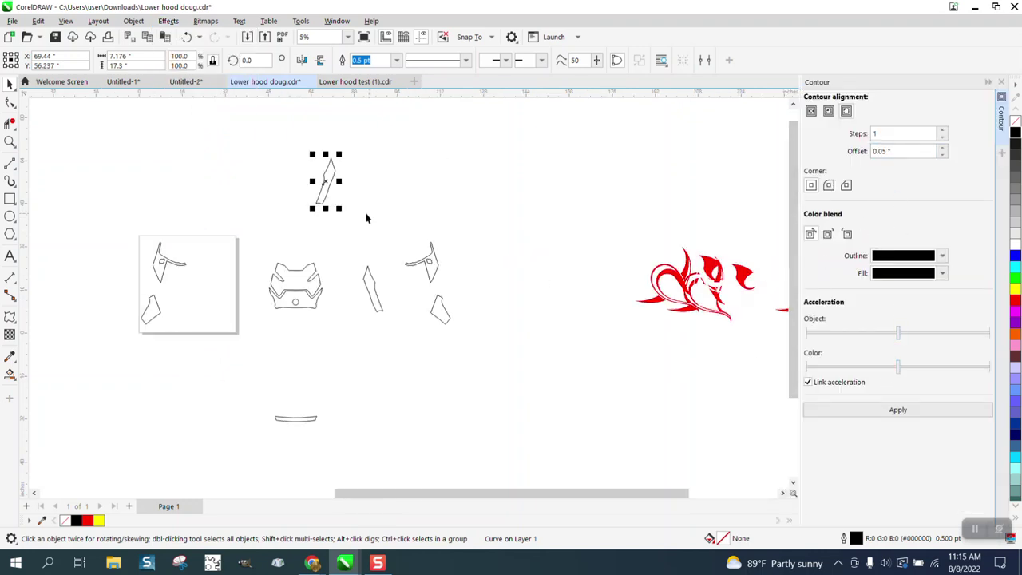
# Give all the separated hood pieces a red outline with Hairline width.
pyautogui.scroll(-1, 366, 217)
pyautogui.moveTo(134, 130)
pyautogui.mouseDown()
pyautogui.moveTo(197, 231)
pyautogui.moveTo(557, 445)
pyautogui.mouseUp()
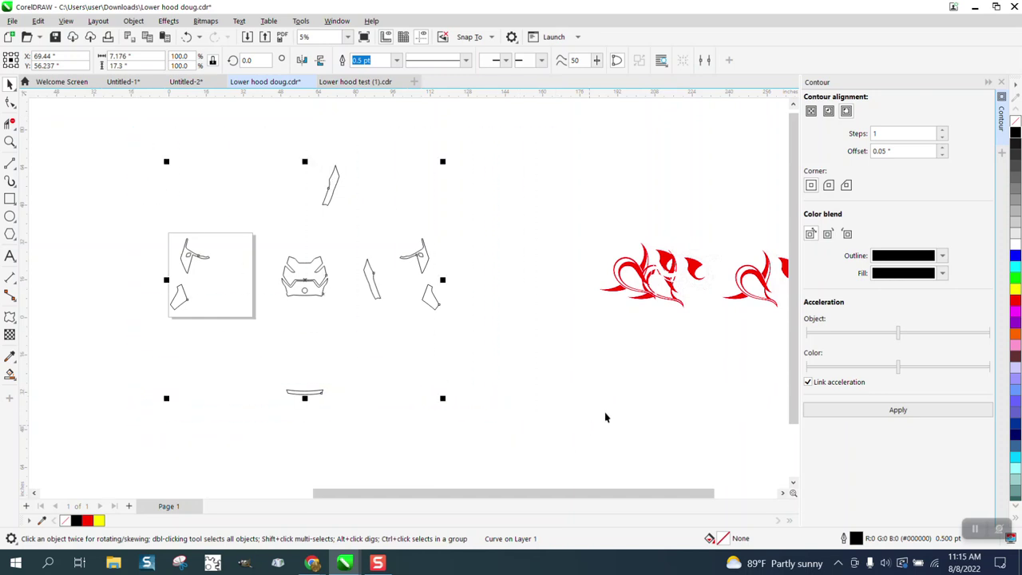
pyautogui.rightClick(1013, 299)
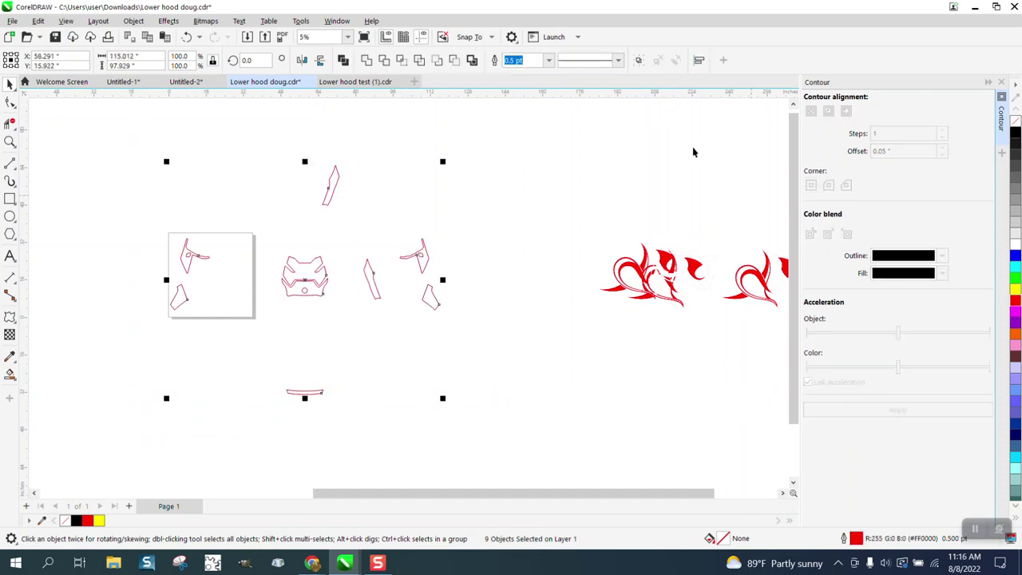
pyautogui.click(549, 61)
pyautogui.click(523, 86)
pyautogui.click(418, 164)
# Apply a one-step outside contour with a 0.05-inch offset to the topmost strip and the upper center piece.
pyautogui.click(335, 177)
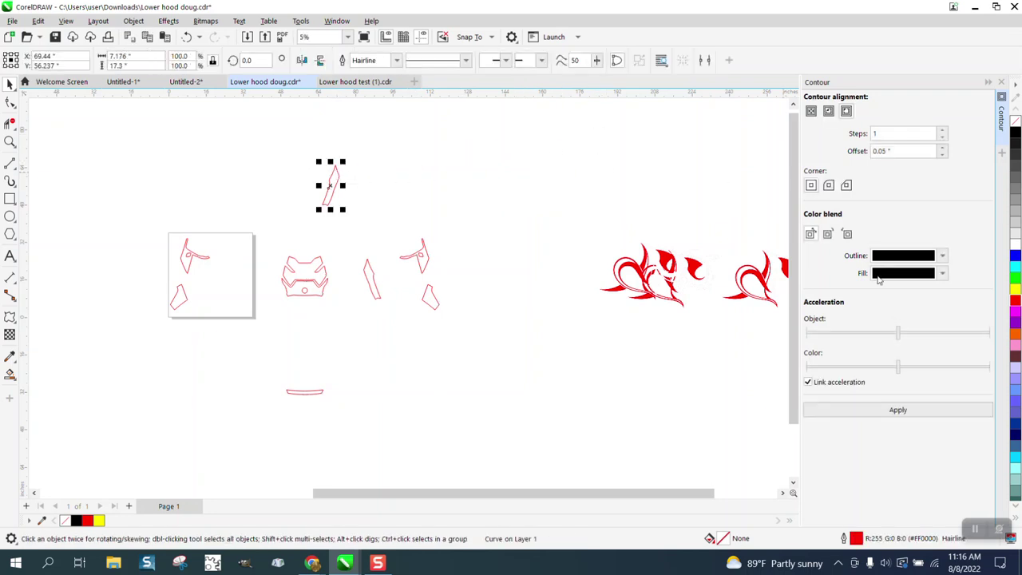
pyautogui.click(887, 408)
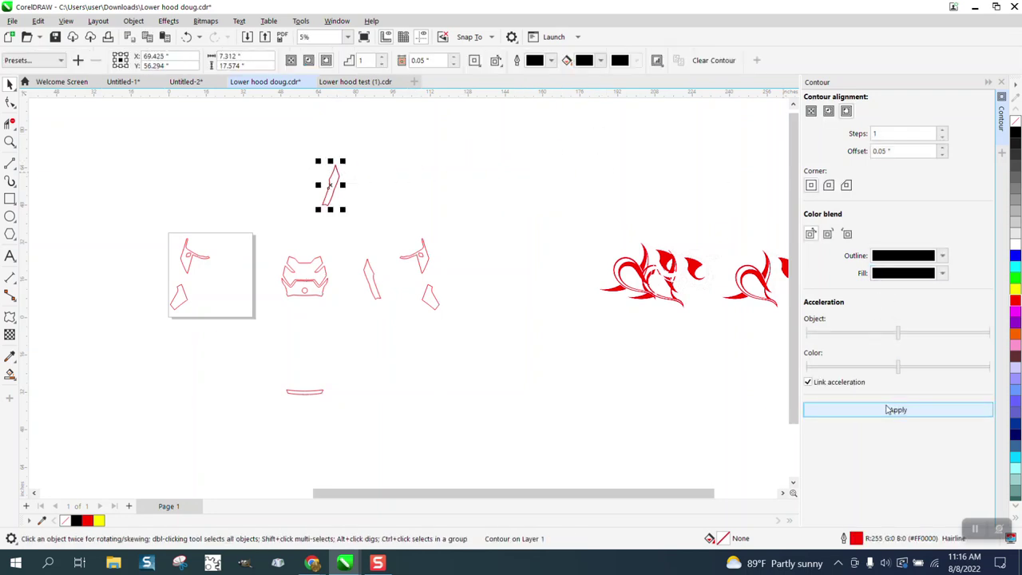
pyautogui.click(302, 272)
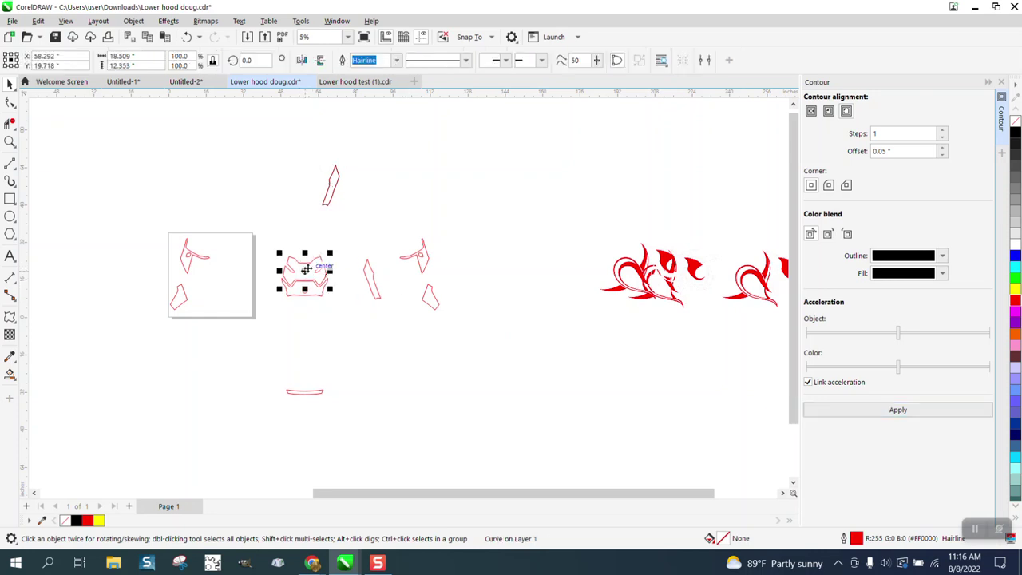
pyautogui.click(895, 407)
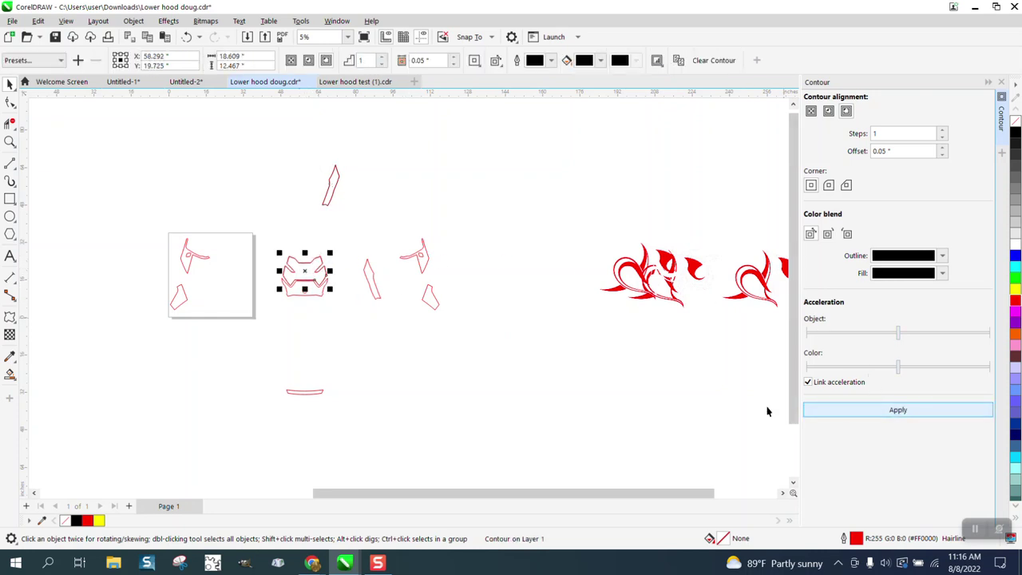
# Inspect the offset at the upper center piece's corner, and apply the same 0.05-inch contour to the center piece with the round hole.
pyautogui.click(10, 141)
pyautogui.moveTo(285, 242); pyautogui.dragTo(342, 274)
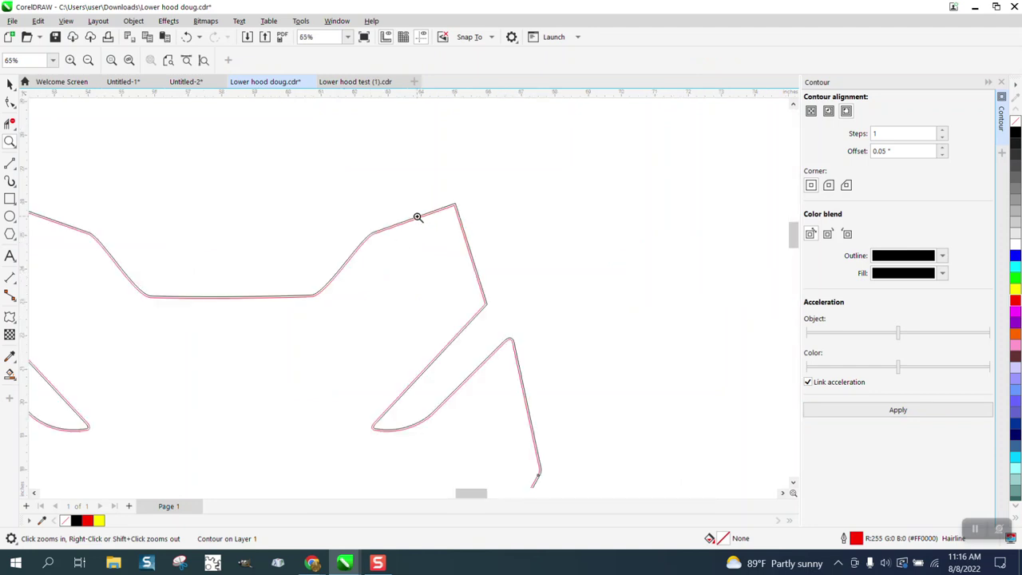
pyautogui.click(448, 205)
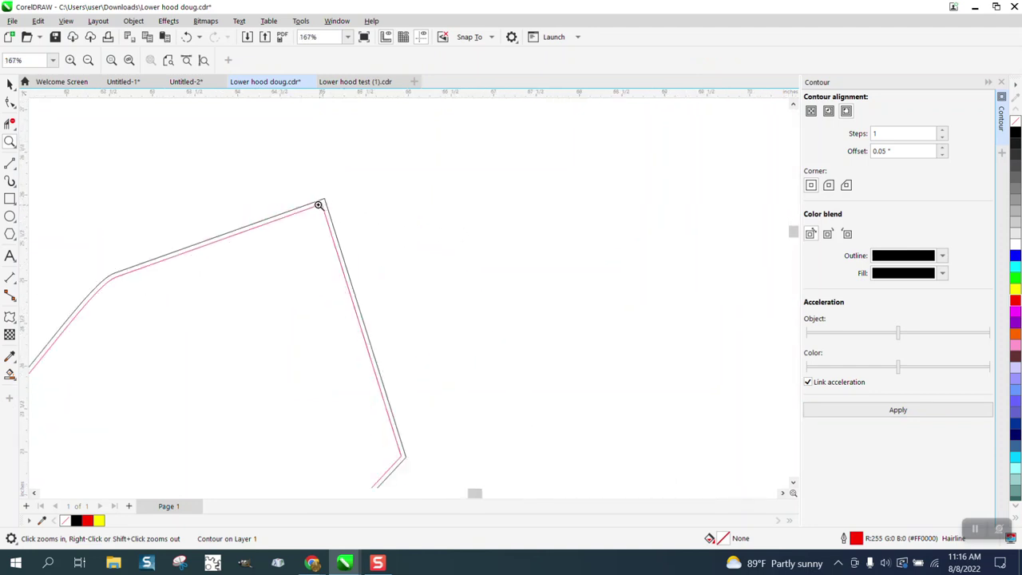
pyautogui.scroll(-3, 318, 205)
pyautogui.press('space')
pyautogui.scroll(-4, 414, 296)
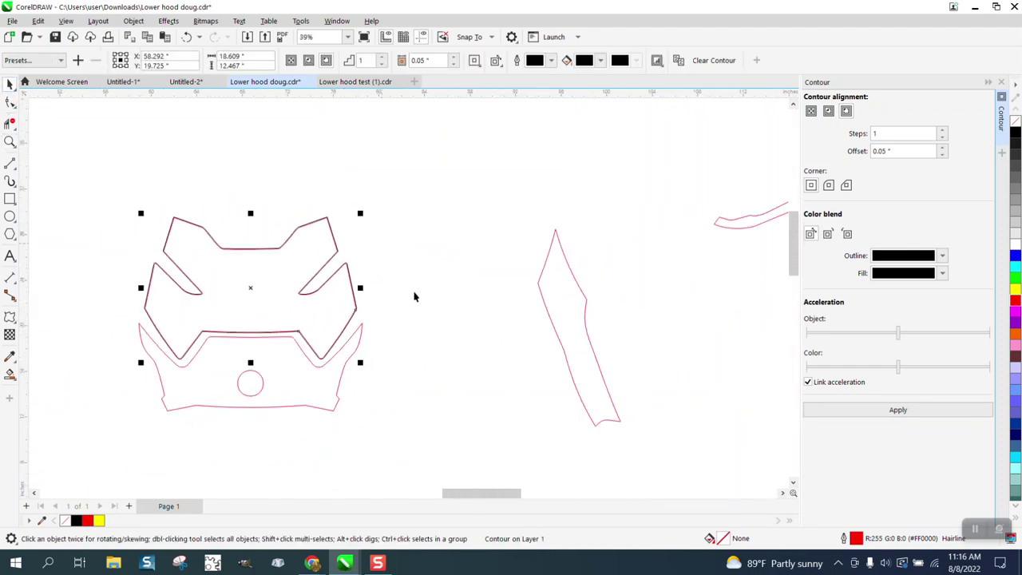
pyautogui.click(342, 383)
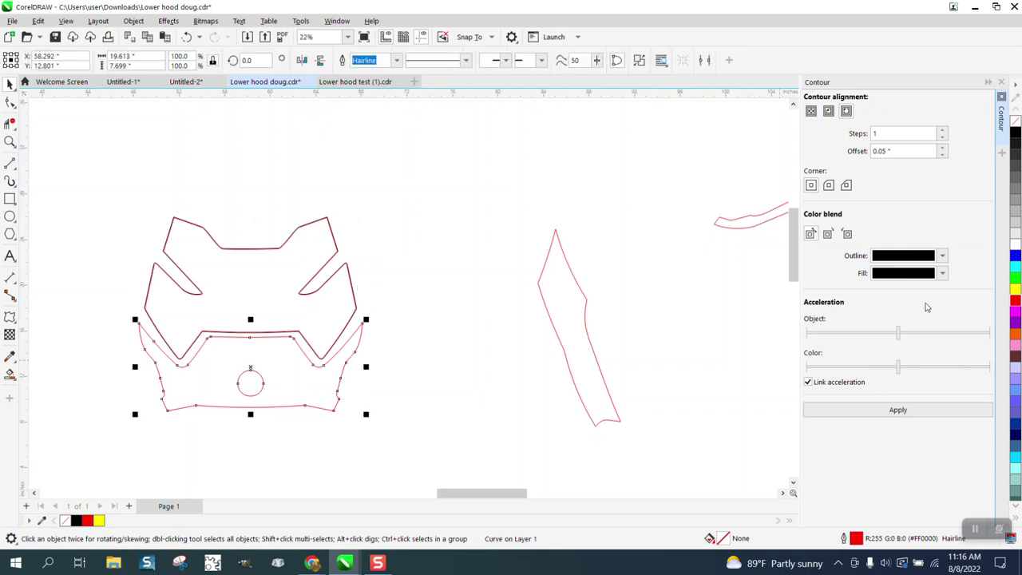
pyautogui.click(904, 410)
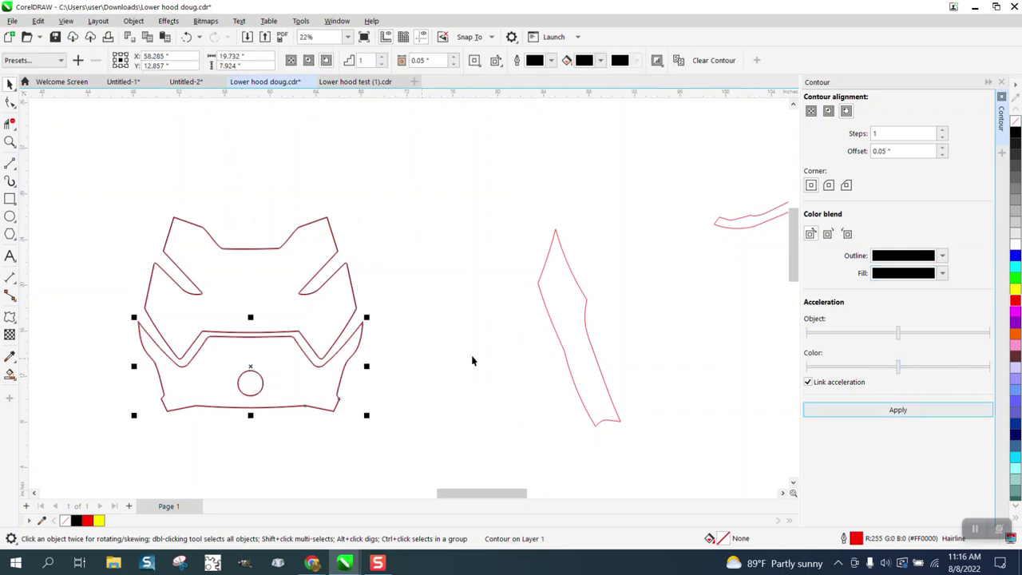
# Apply the 0.05-inch outside contour to the side strip beside the center pieces and to the upper right hood piece.
pyautogui.click(587, 344)
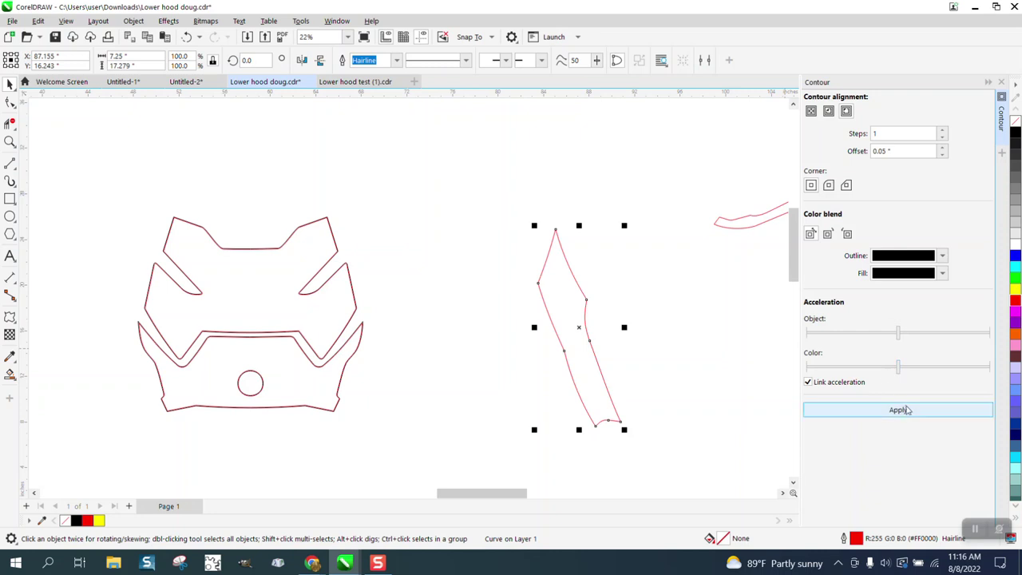
pyautogui.click(746, 227)
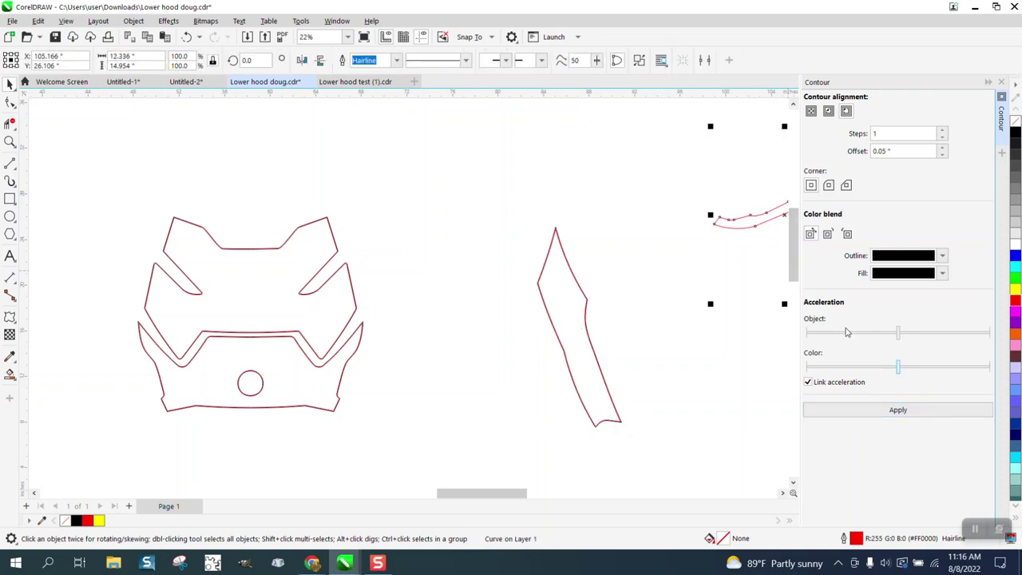
pyautogui.click(898, 409)
pyautogui.scroll(-3, 639, 258)
pyautogui.click(639, 258)
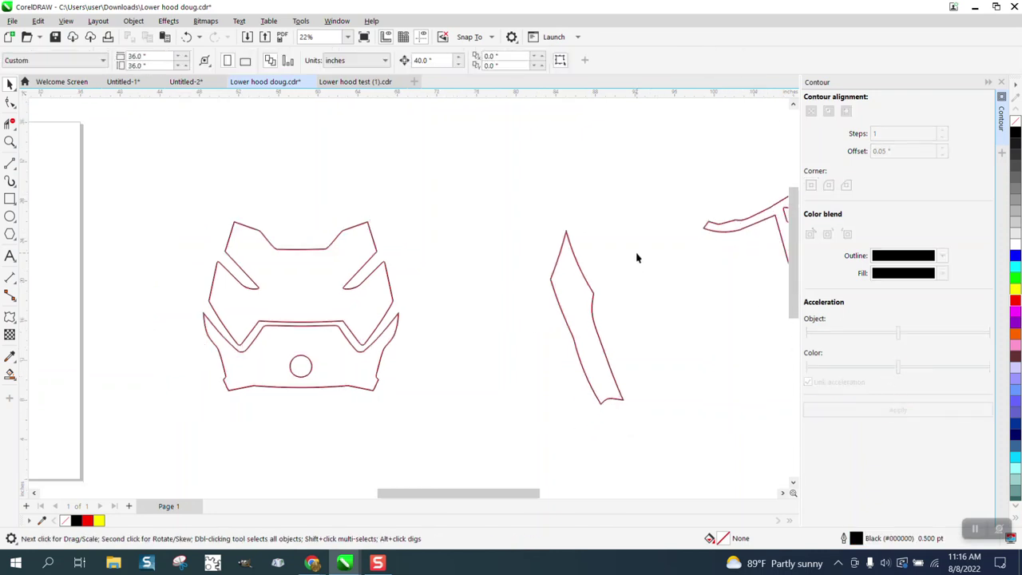
# Apply the 0.05-inch outside contour to the lower right, lower left and upper left hood pieces.
pyautogui.click(762, 334)
pyautogui.click(835, 410)
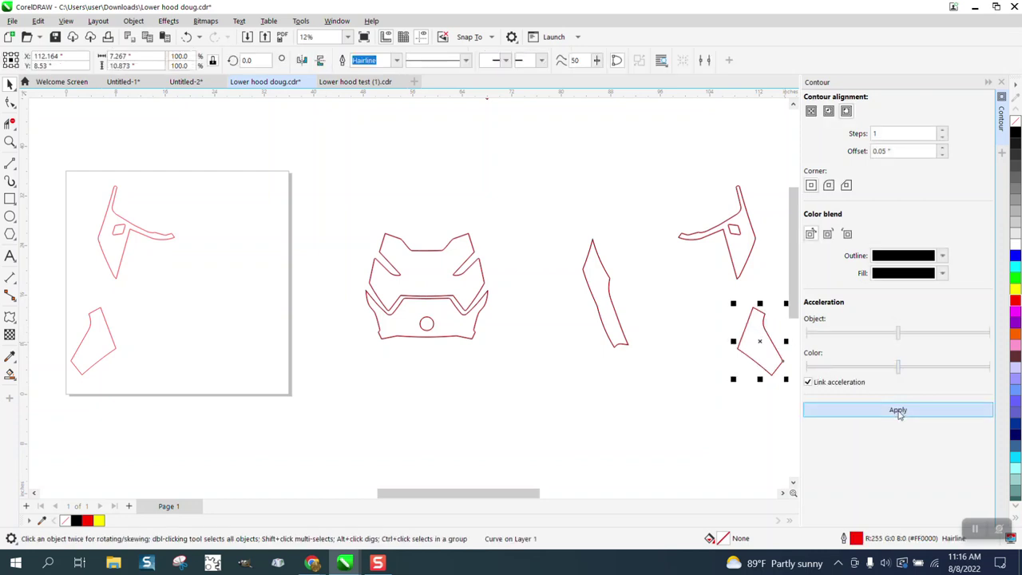
pyautogui.click(103, 323)
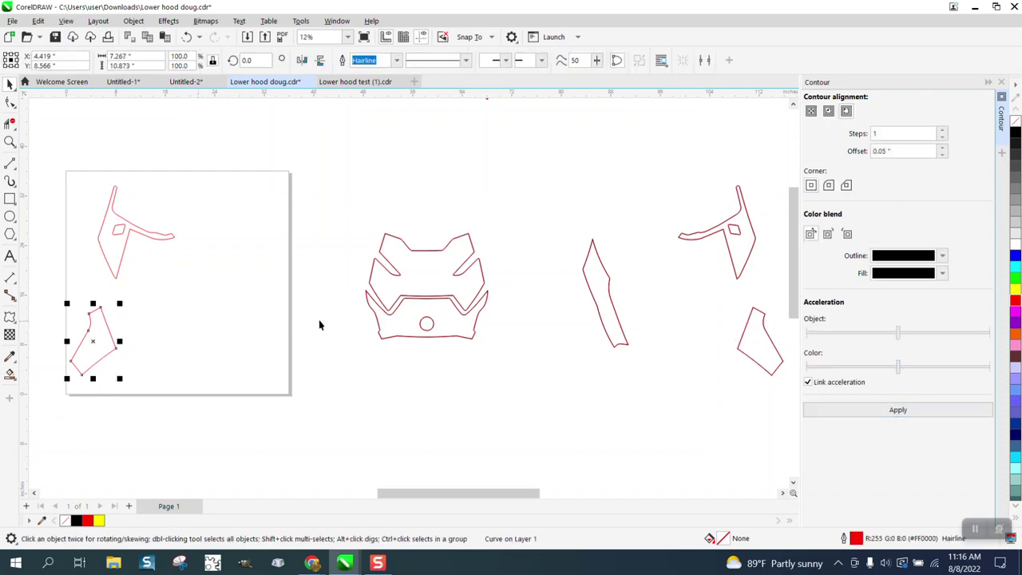
pyautogui.click(918, 411)
pyautogui.click(144, 231)
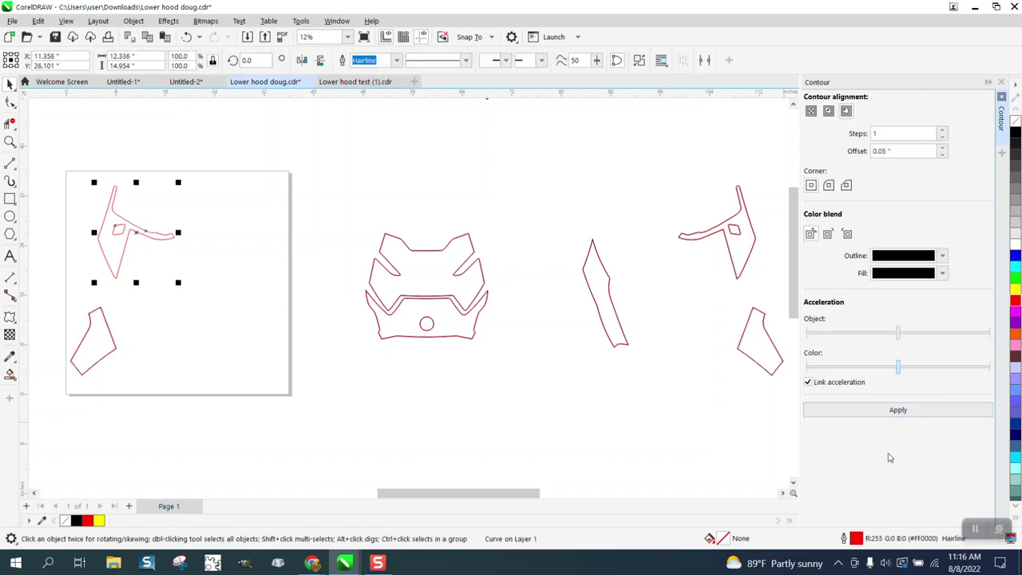
pyautogui.click(908, 415)
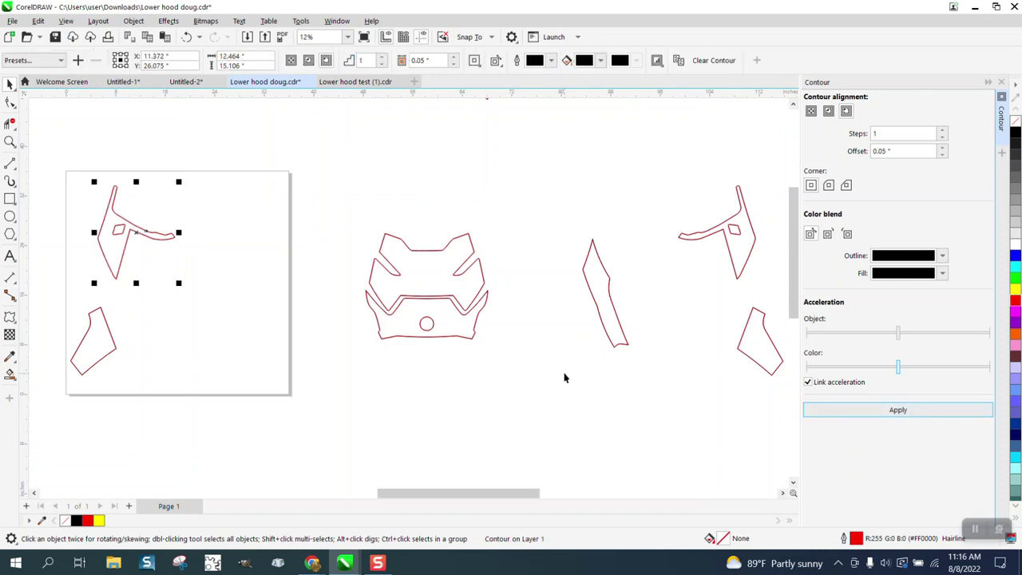
pyautogui.click(497, 352)
# Move the upper left and lower left pieces 40 inches right, back beside the center pieces.
pyautogui.scroll(-1, 496, 346)
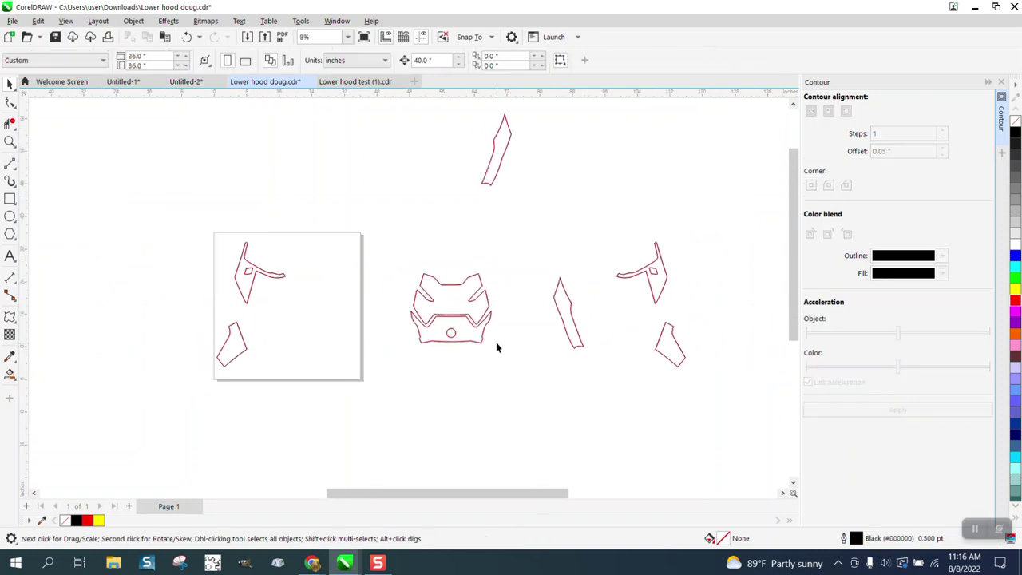
pyautogui.click(264, 271)
pyautogui.moveTo(265, 272); pyautogui.dragTo(429, 272)
pyautogui.click(229, 317)
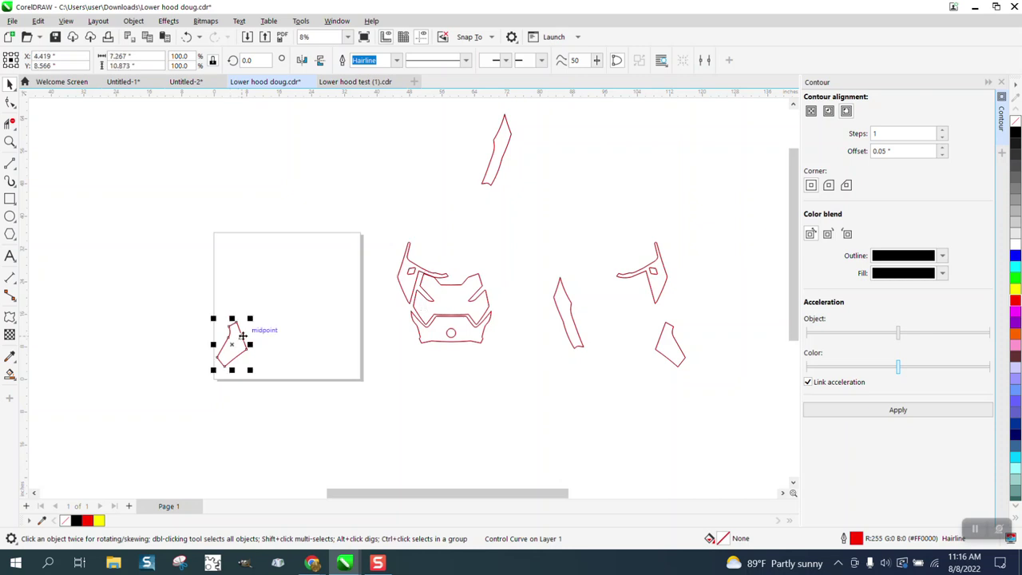
pyautogui.moveTo(231, 323); pyautogui.dragTo(394, 323)
# Move the detached side strip and the lower right piece 40 inches left, back into the hood layout.
pyautogui.click(575, 327)
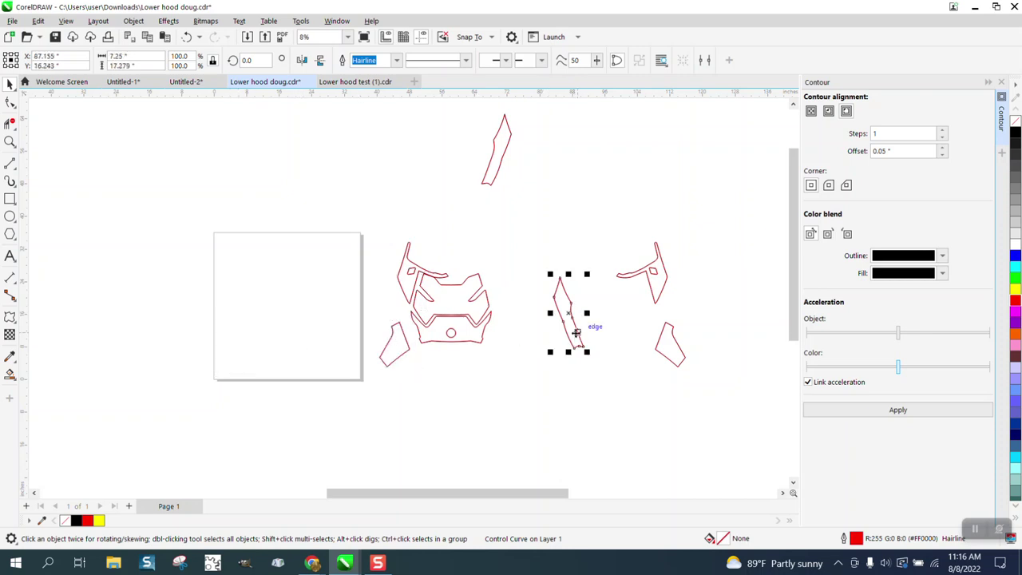
pyautogui.moveTo(575, 327); pyautogui.dragTo(412, 329)
pyautogui.click(667, 347)
pyautogui.moveTo(667, 347); pyautogui.dragTo(503, 345)
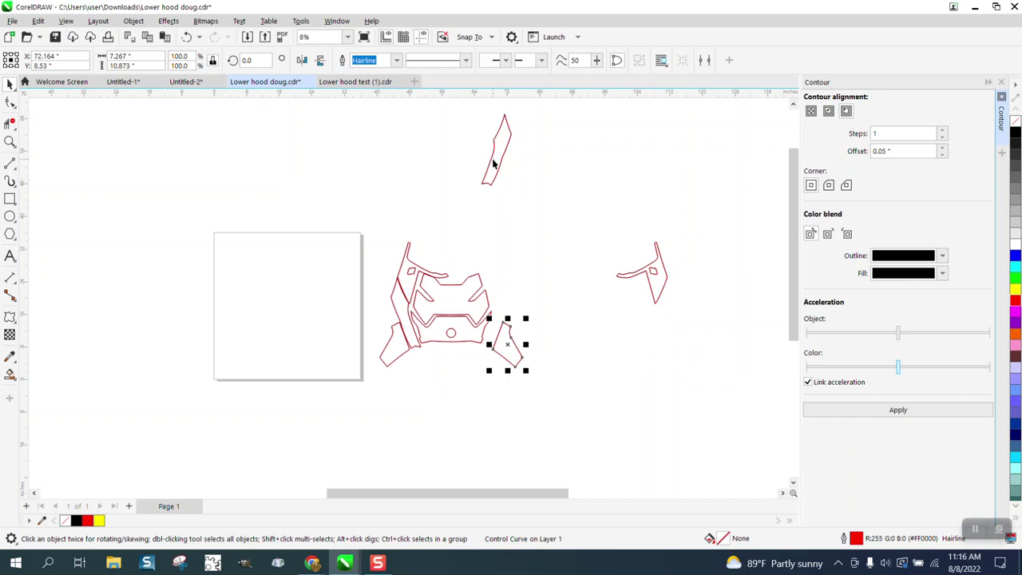
# Move the topmost strip 40 inches down and the upper right piece 40 inches left, back into the hood layout.
pyautogui.moveTo(492, 164); pyautogui.dragTo(488, 324)
pyautogui.click(661, 299)
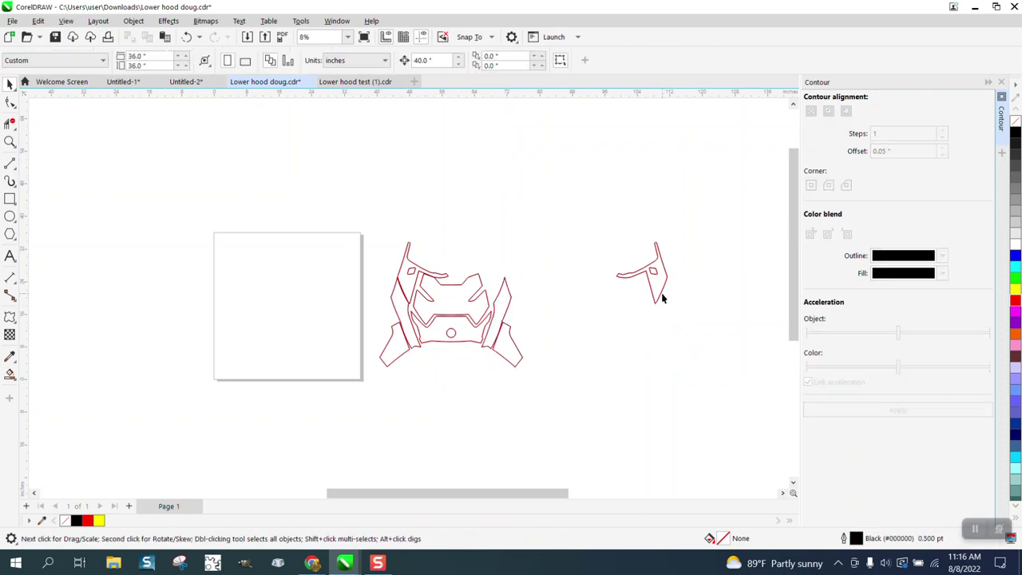
pyautogui.click(659, 298)
pyautogui.moveTo(659, 298); pyautogui.dragTo(526, 297)
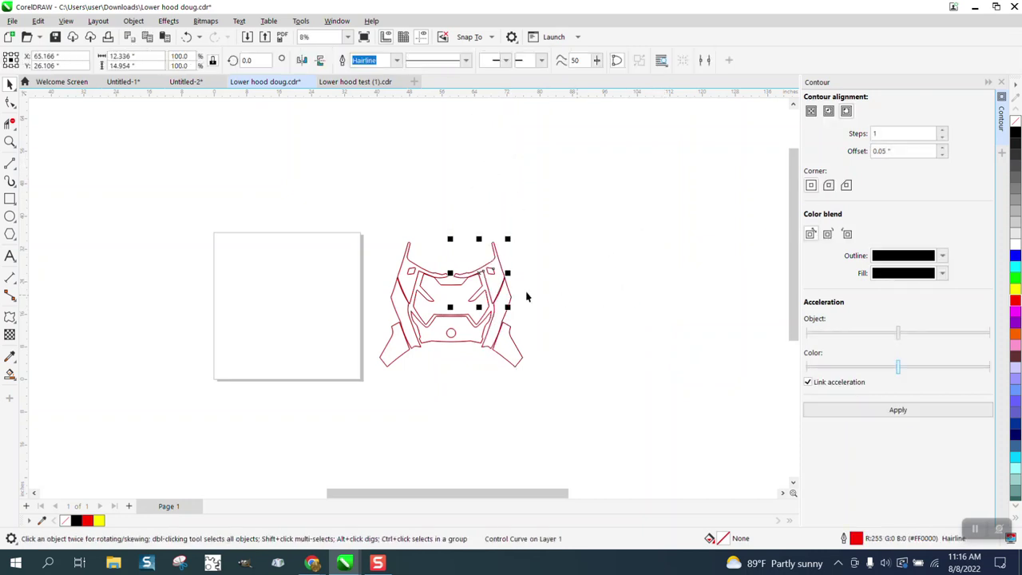
# Examine how the contours of the upper right piece, the upper center piece and the side strip meet in the reassembled hood.
pyautogui.click(9, 142)
pyautogui.moveTo(460, 276); pyautogui.dragTo(527, 309)
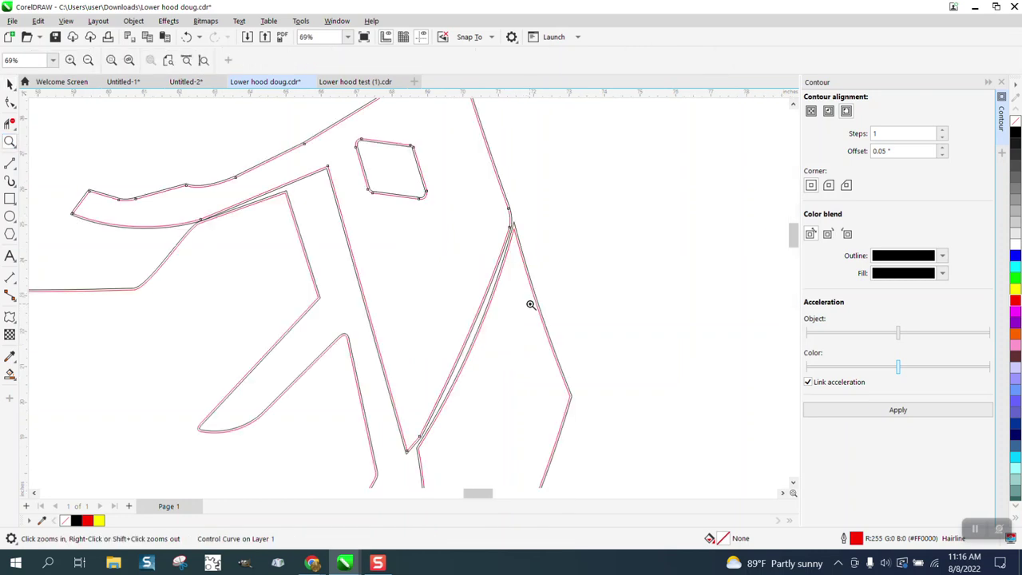
pyautogui.moveTo(181, 214); pyautogui.dragTo(291, 242)
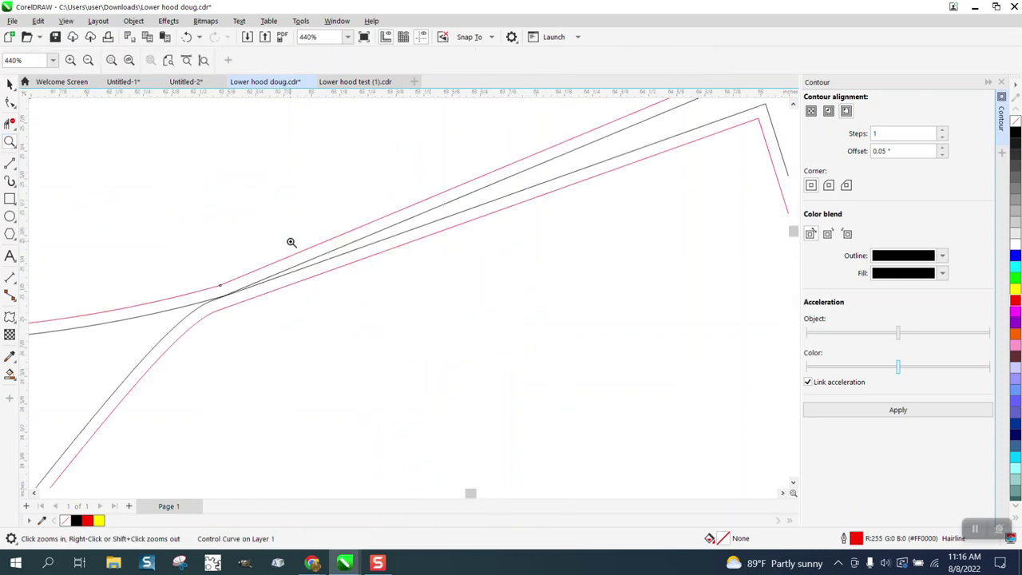
pyautogui.scroll(-5, 210, 279)
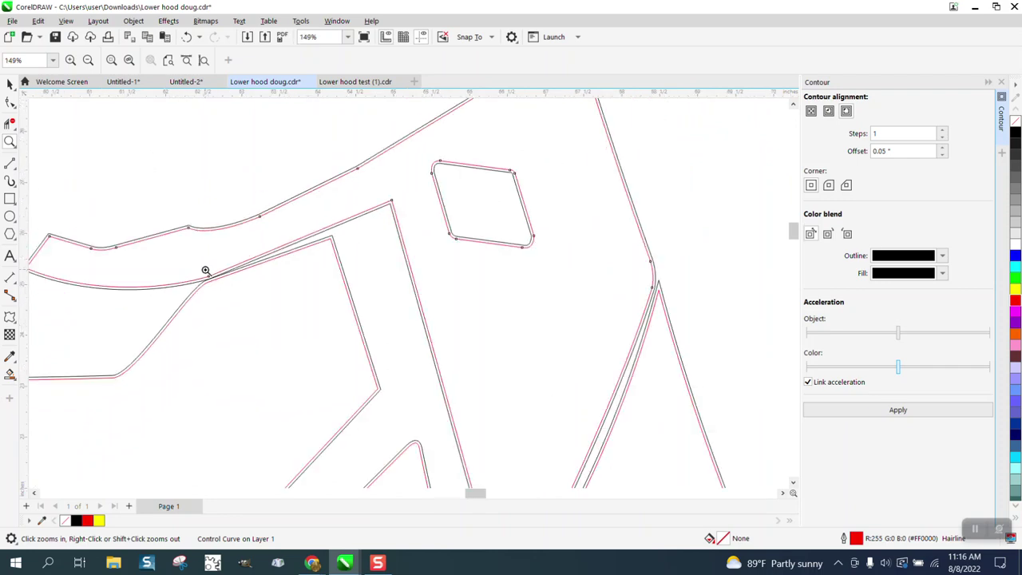
pyautogui.scroll(-3, 365, 301)
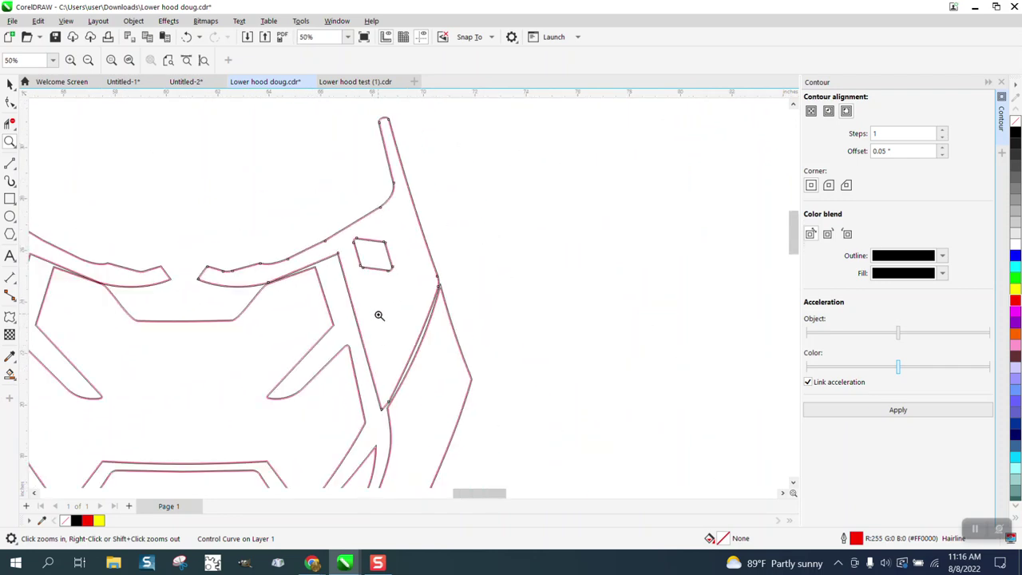
pyautogui.scroll(-1, 365, 319)
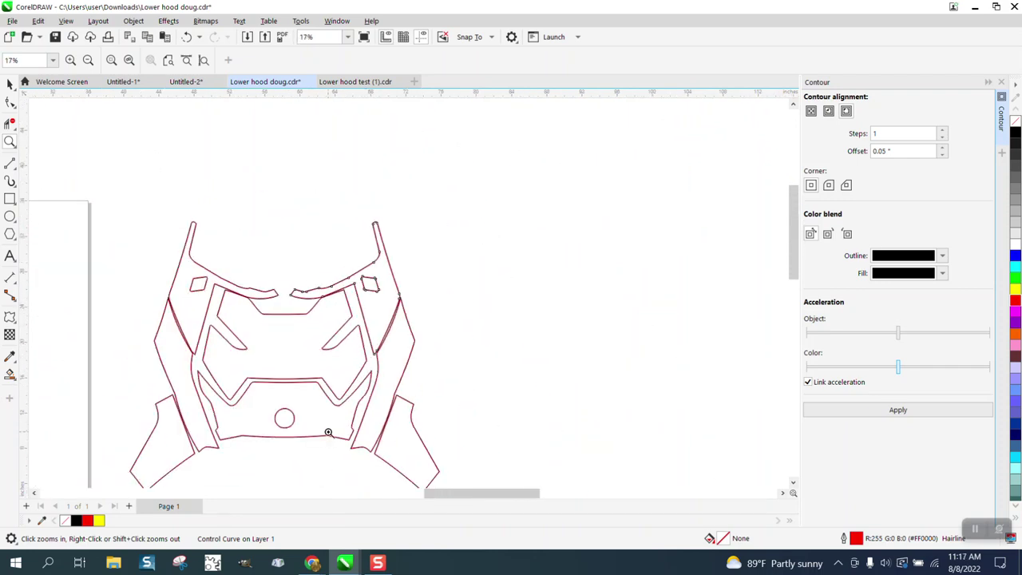
pyautogui.scroll(-1, 337, 328)
pyautogui.scroll(-2, 338, 328)
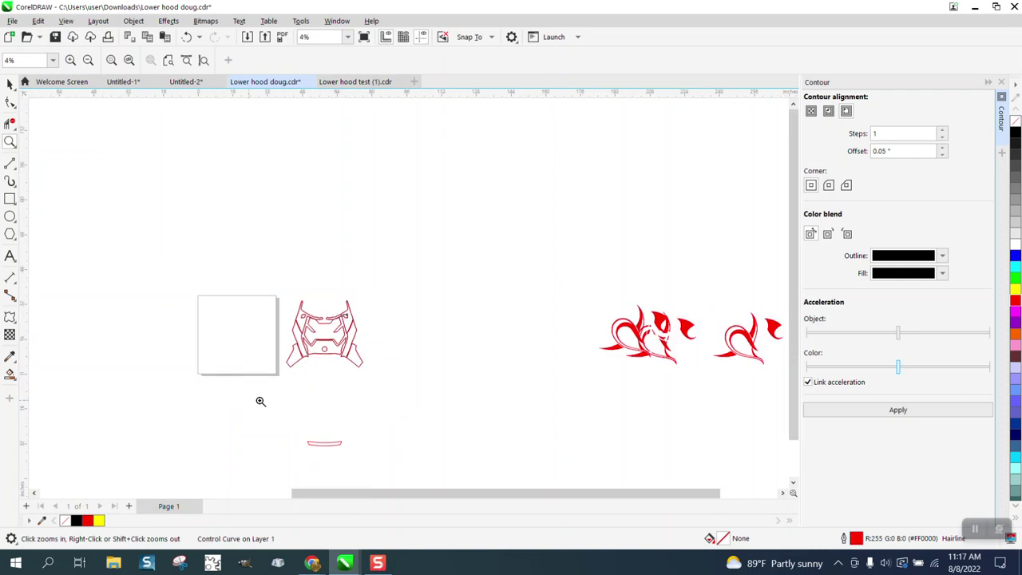
# Apply the 0.05-inch outside contour to the detached bottom strip and move it 40 inches up into the hood layout.
pyautogui.click(10, 84)
pyautogui.moveTo(295, 424); pyautogui.dragTo(409, 463)
pyautogui.click(902, 409)
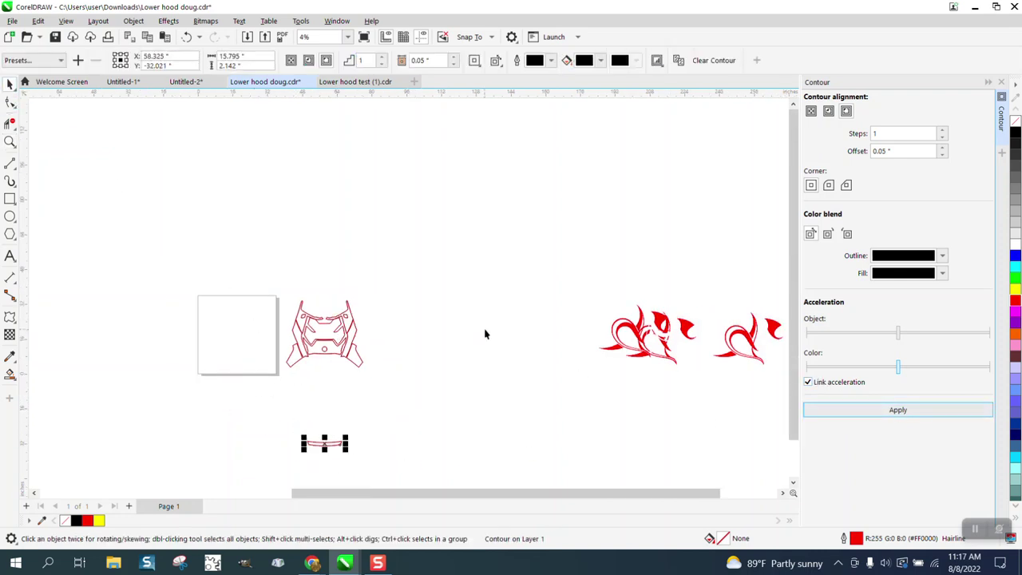
pyautogui.click(322, 444)
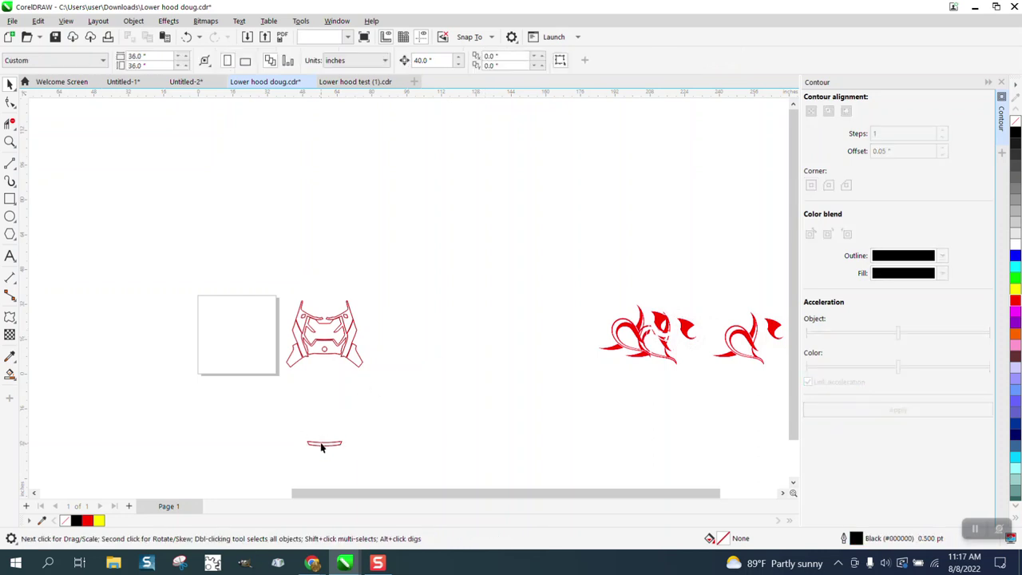
pyautogui.hotkey('ctrl', 'z')
# Break the contours apart from all the reassembled hood pieces.
pyautogui.click(9, 142)
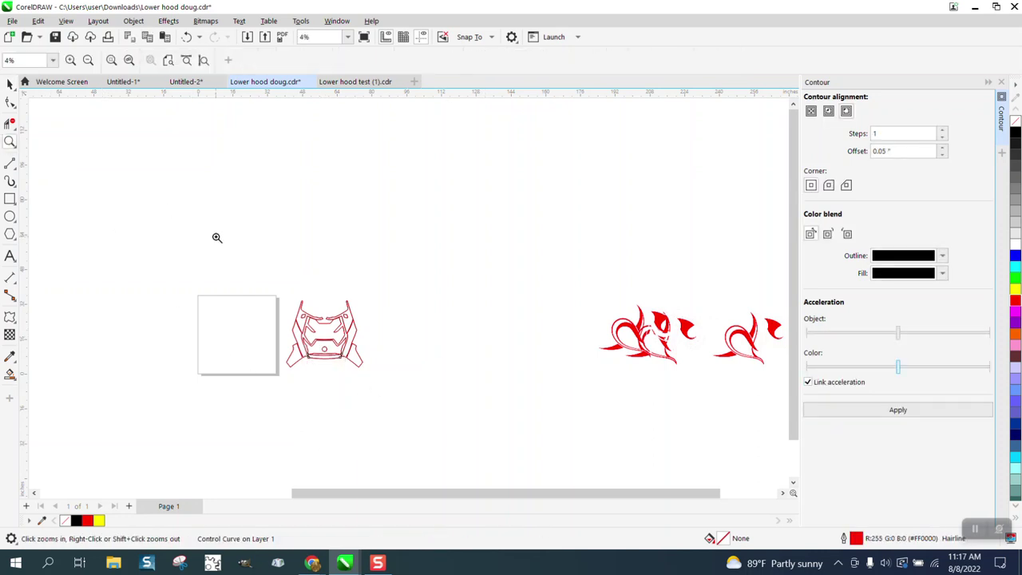
pyautogui.moveTo(244, 276); pyautogui.dragTo(487, 419)
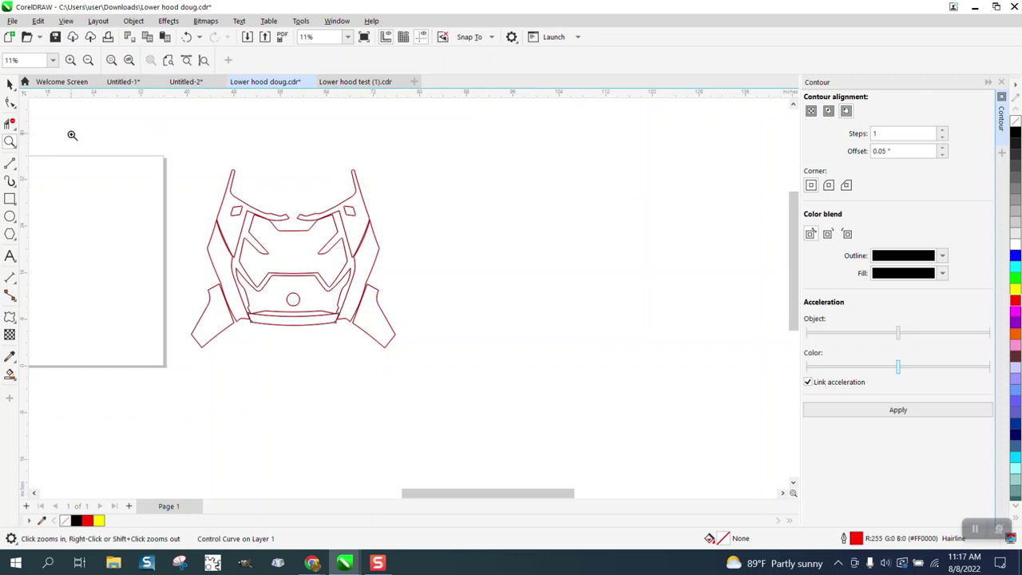
pyautogui.click(9, 84)
pyautogui.moveTo(171, 136)
pyautogui.mouseDown()
pyautogui.moveTo(291, 316)
pyautogui.moveTo(537, 421)
pyautogui.mouseUp()
pyautogui.click(134, 20)
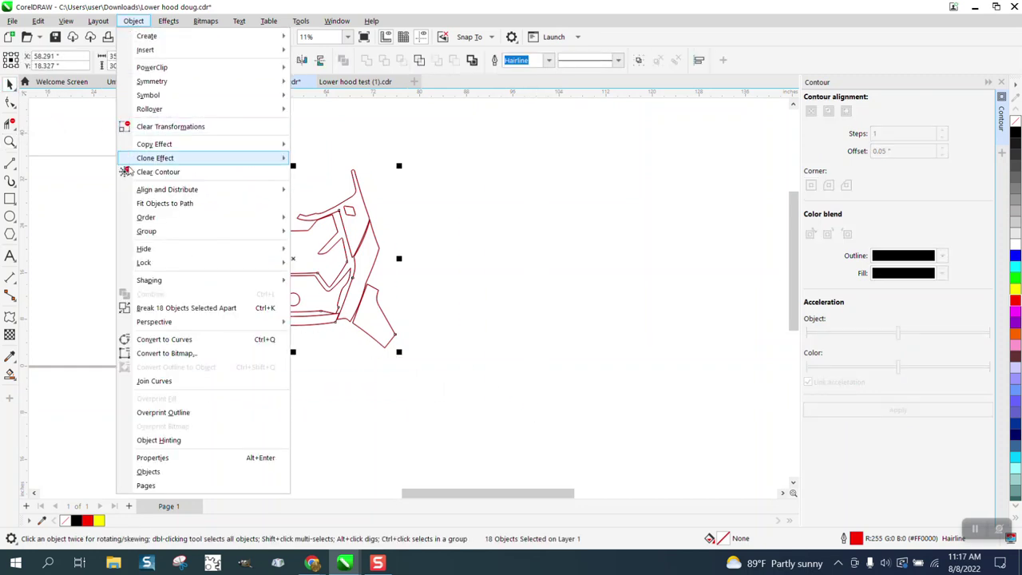
pyautogui.click(170, 310)
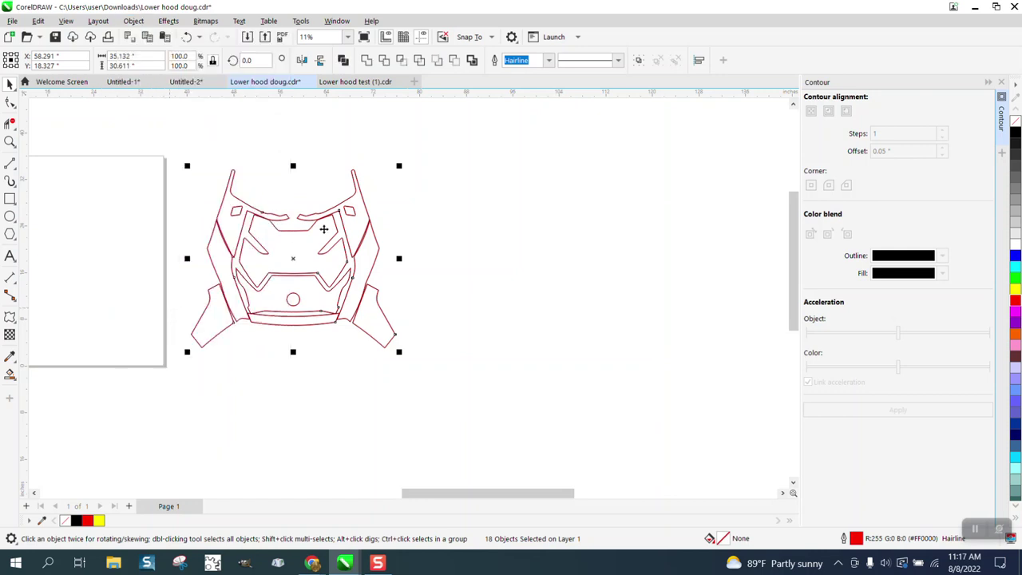
pyautogui.click(423, 226)
# Move the red originals of both upper side pieces, the upper center piece and the right side strip 40 inches right of their contours.
pyautogui.click(10, 141)
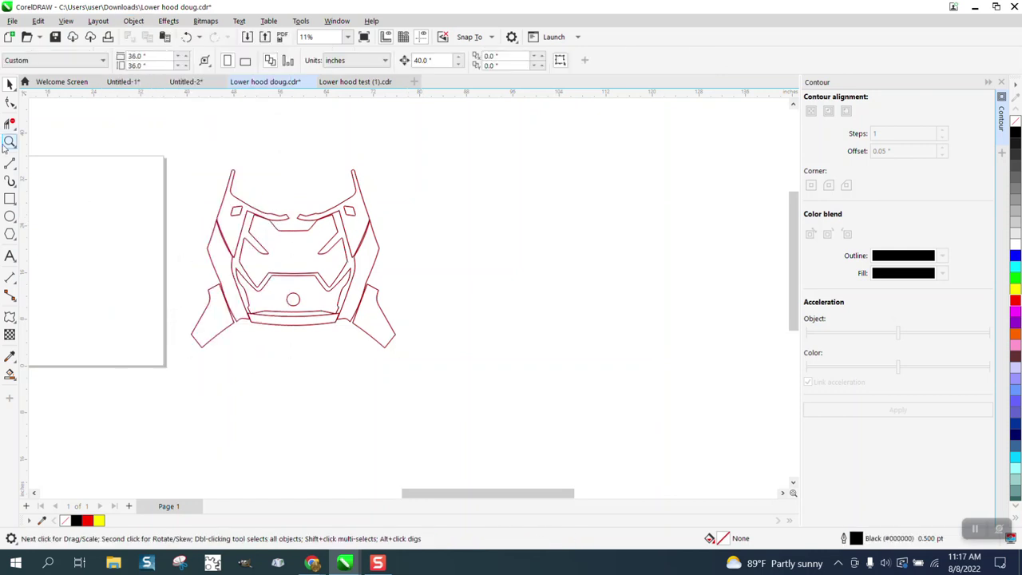
pyautogui.moveTo(192, 160); pyautogui.dragTo(461, 256)
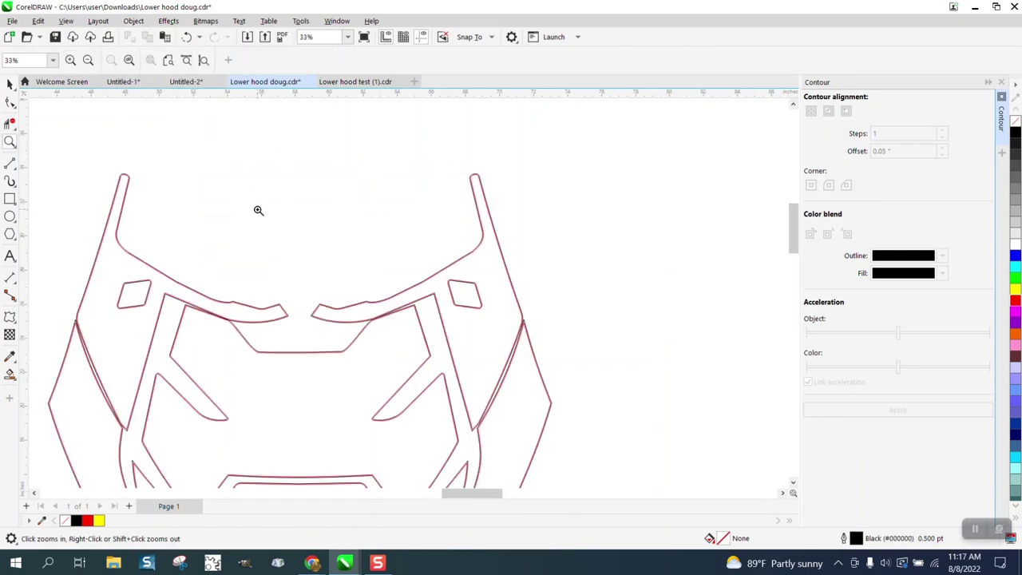
pyautogui.scroll(-1, 254, 208)
pyautogui.scroll(-2, 254, 208)
pyautogui.click(9, 83)
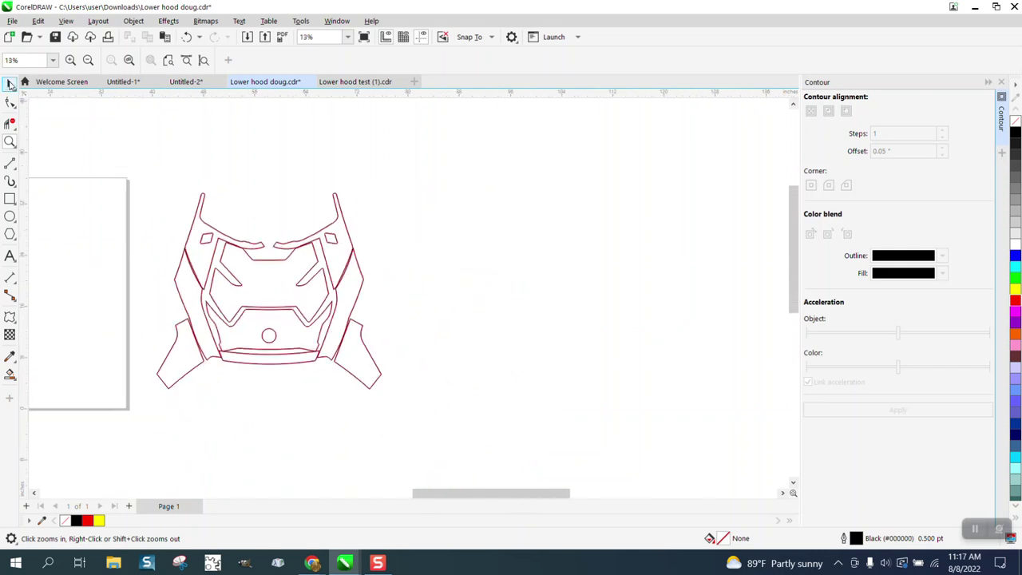
pyautogui.click(196, 252)
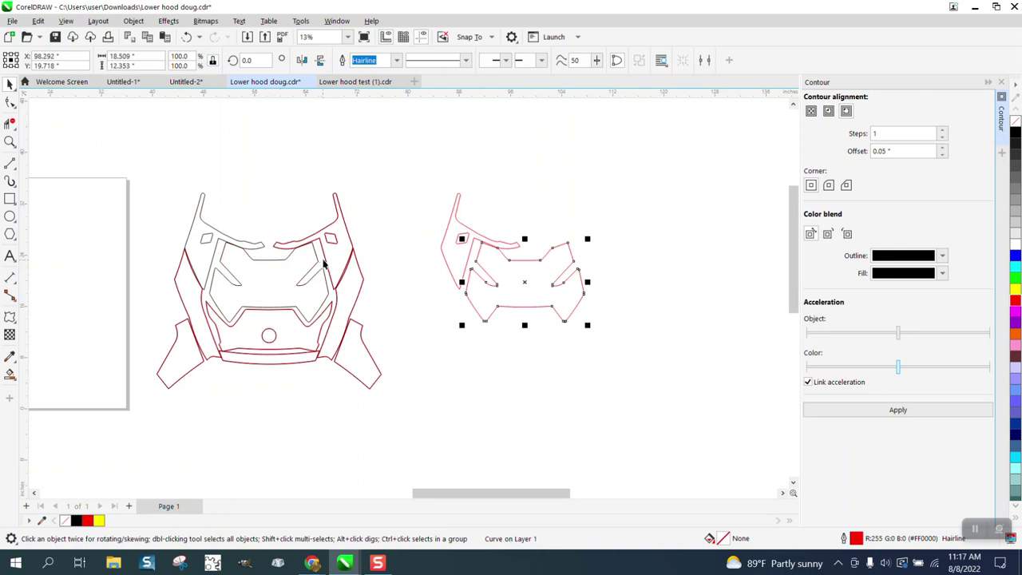
pyautogui.click(346, 272)
pyautogui.click(351, 358)
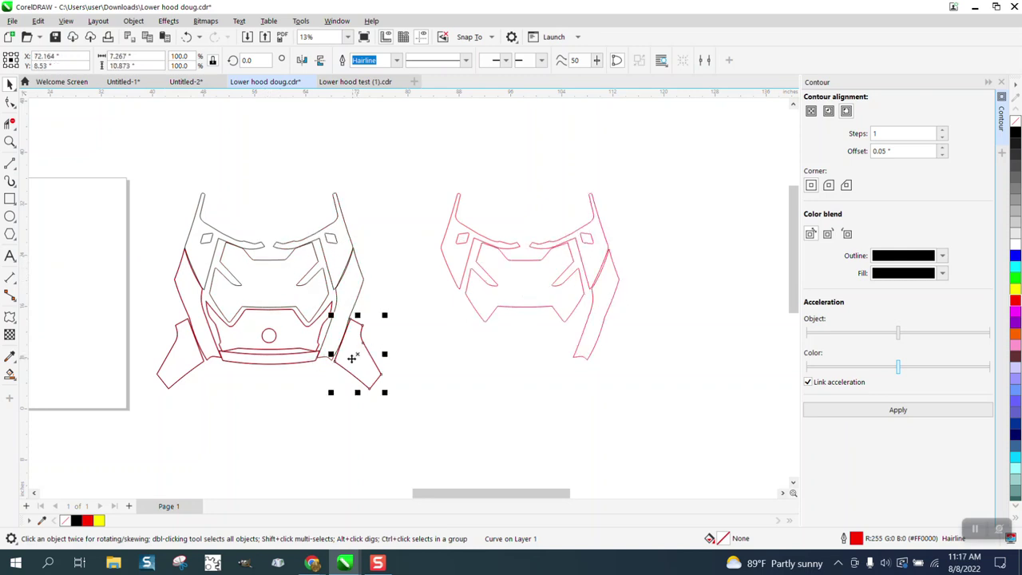
# Place the red originals of the lower corner pieces, the round-hole piece, the bottom strip and the left side strip 40 inches right of their contours.
pyautogui.click(302, 348)
pyautogui.click(316, 356)
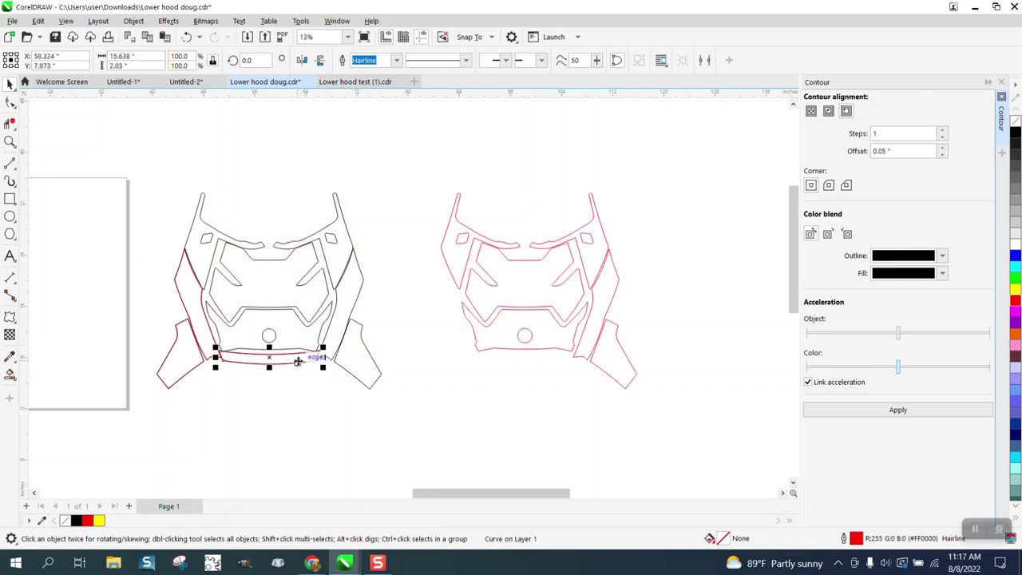
pyautogui.click(195, 360)
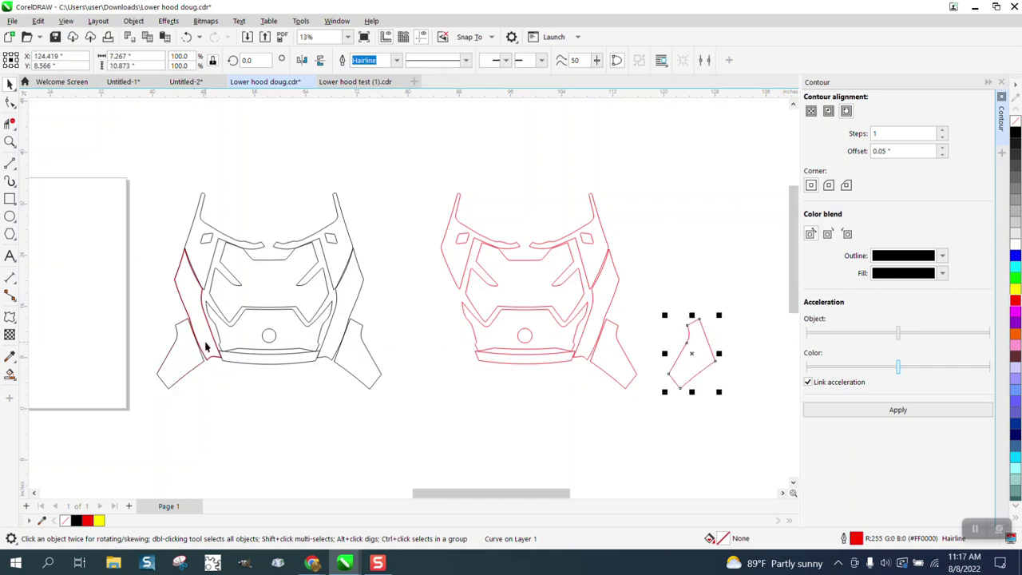
pyautogui.click(206, 343)
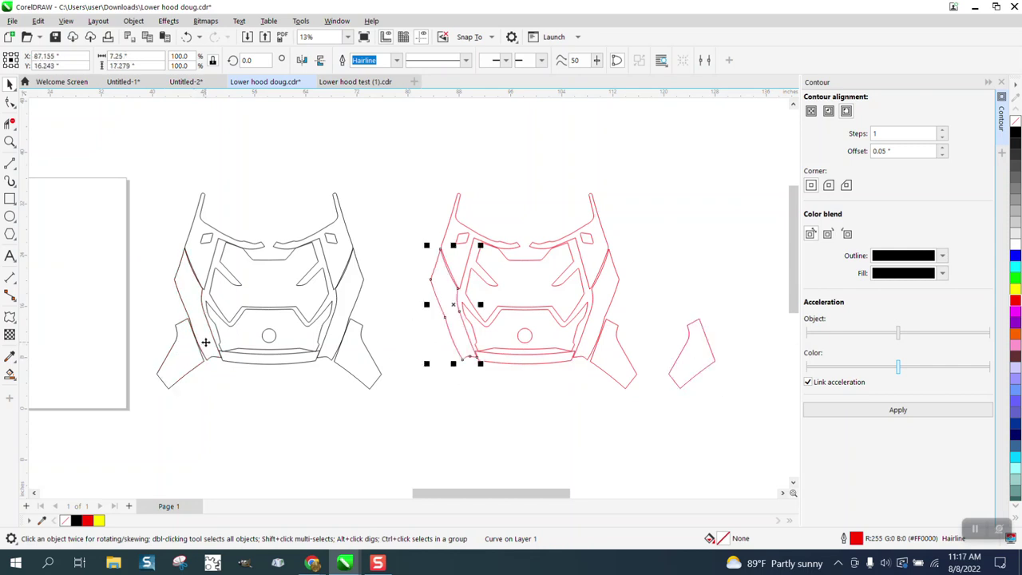
pyautogui.click(673, 366)
pyautogui.click(680, 366)
pyautogui.press('Left')
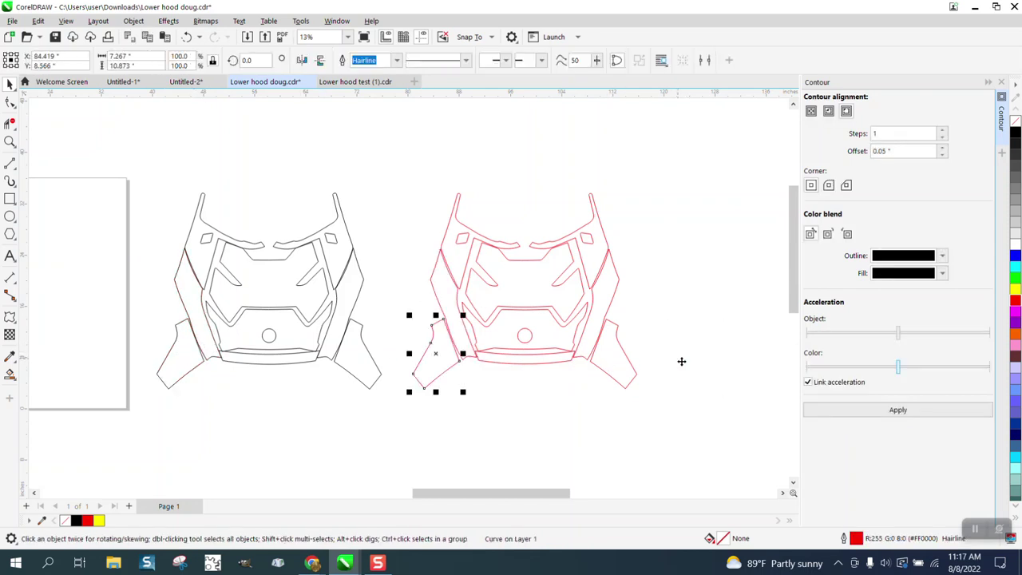
# Select the complete black contour set and the complete red original set in turn to compare their overall sizes.
pyautogui.scroll(-2, 548, 343)
pyautogui.moveTo(257, 208); pyautogui.dragTo(258, 253)
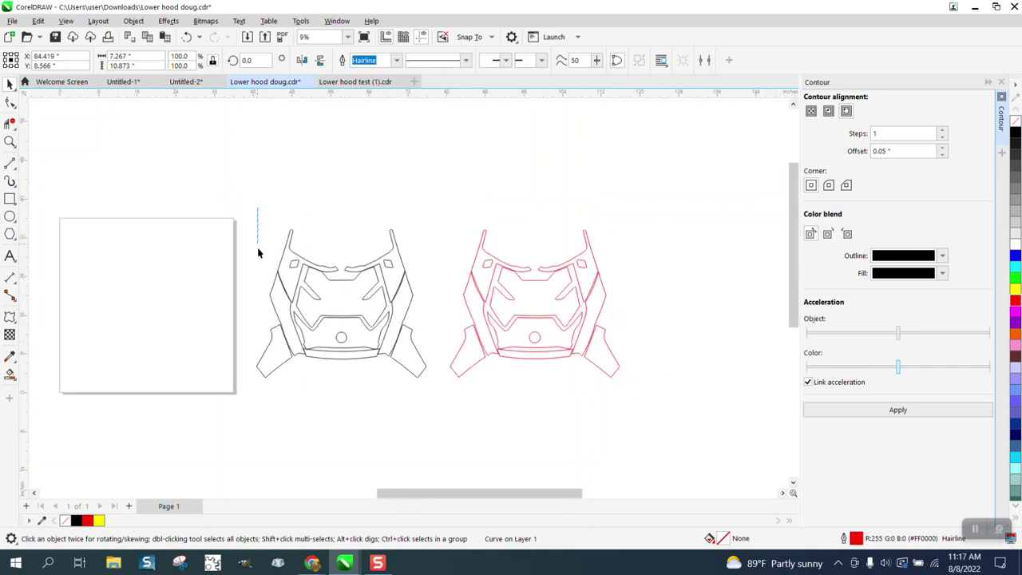
pyautogui.moveTo(440, 423); pyautogui.dragTo(428, 421)
pyautogui.moveTo(247, 205)
pyautogui.mouseDown()
pyautogui.moveTo(445, 417)
pyautogui.moveTo(433, 410)
pyautogui.mouseUp()
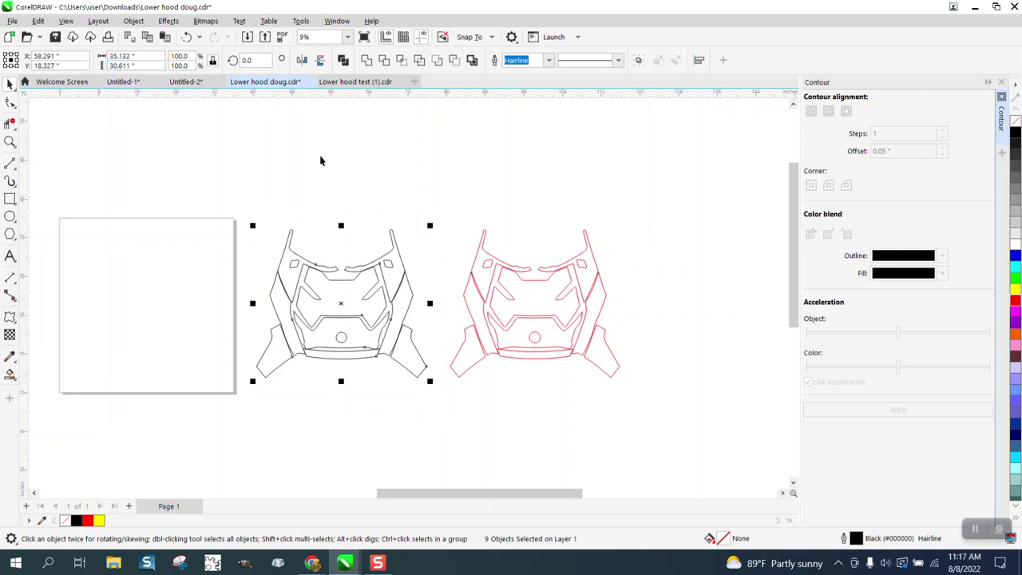
pyautogui.moveTo(438, 204)
pyautogui.mouseDown()
pyautogui.moveTo(503, 353)
pyautogui.moveTo(707, 439)
pyautogui.mouseUp()
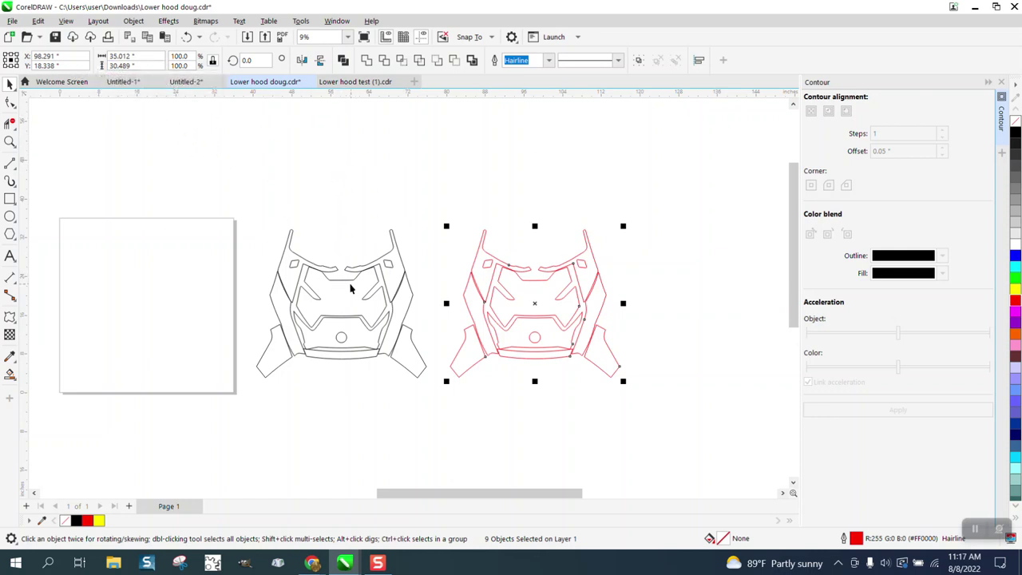
pyautogui.click(11, 141)
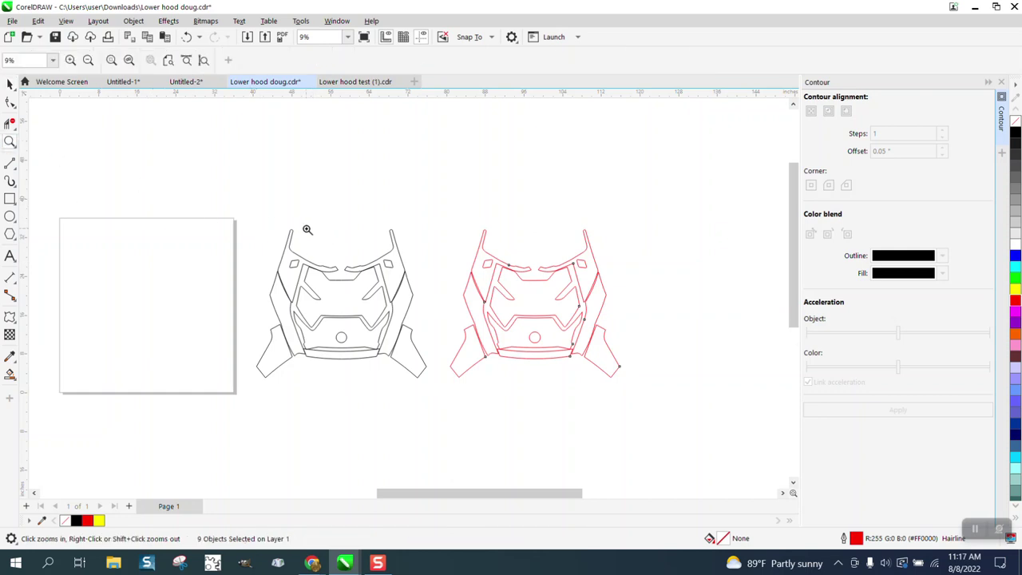
# Examine the black contour assembly closely for overlapping edges, especially where the bottom strip meets the side strip and lower corner piece.
pyautogui.moveTo(279, 217); pyautogui.dragTo(456, 324)
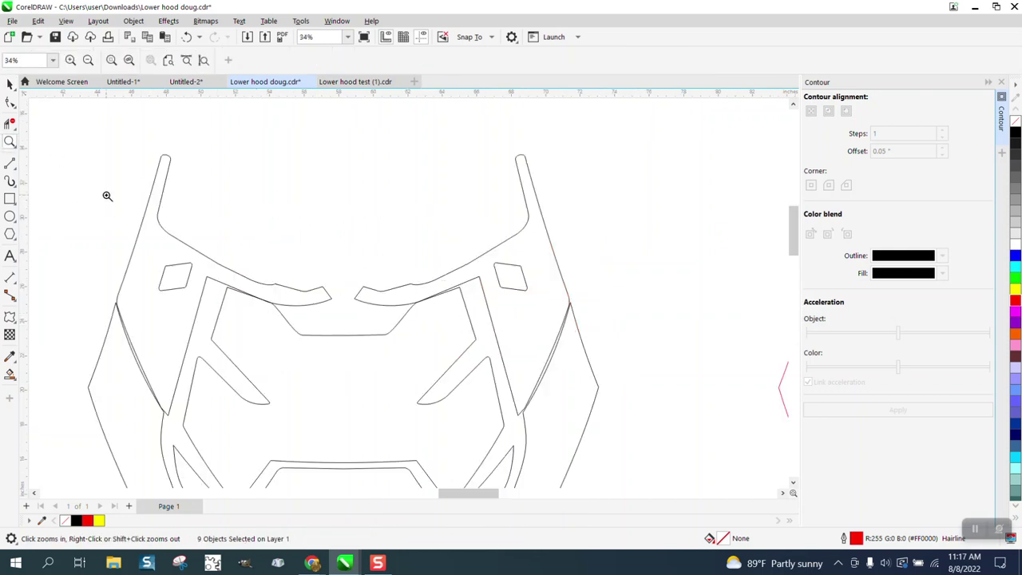
pyautogui.click(10, 85)
pyautogui.scroll(-3, 512, 299)
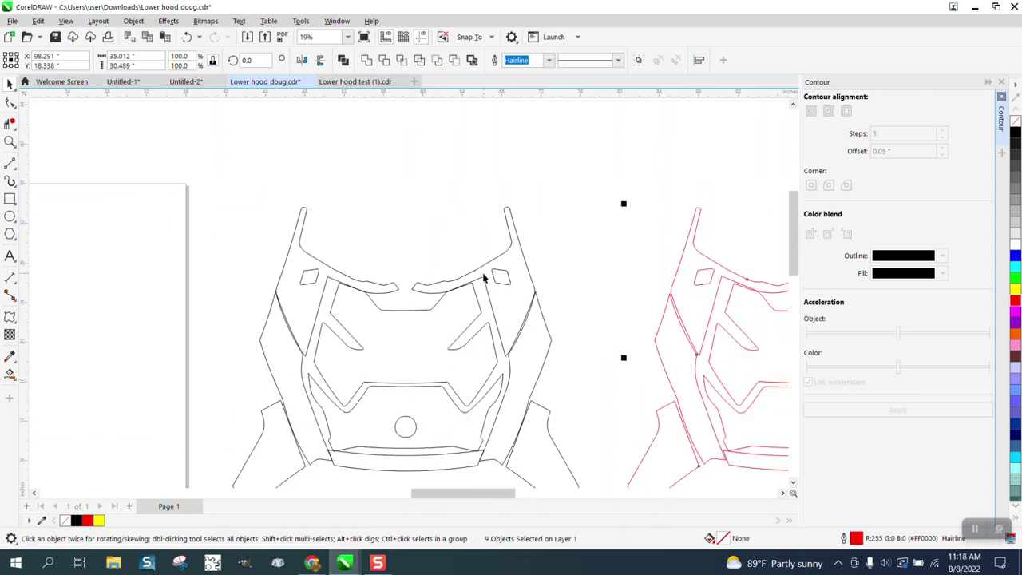
pyautogui.click(10, 141)
pyautogui.scroll(5, 501, 461)
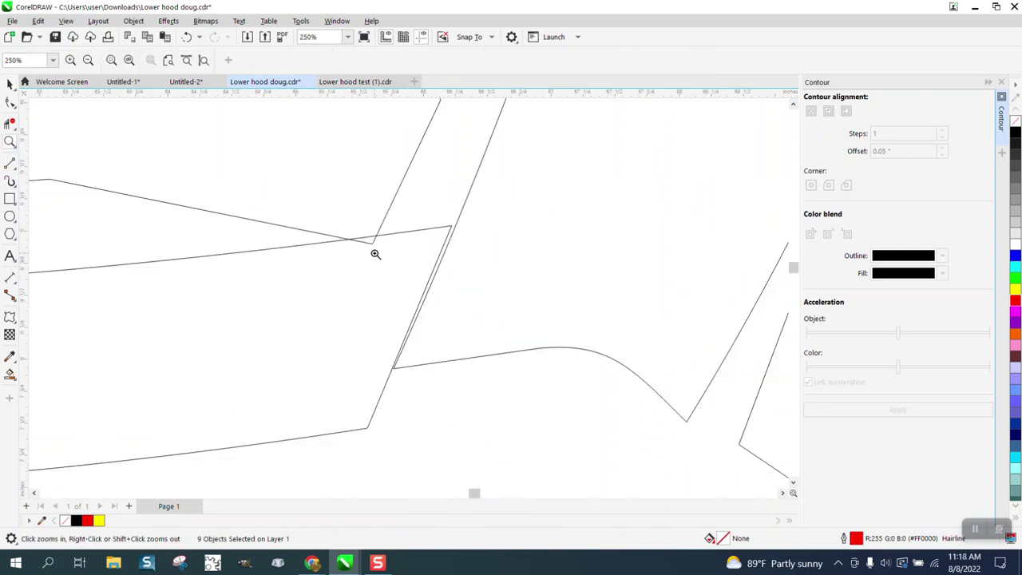
pyautogui.scroll(4, 374, 252)
pyautogui.scroll(-4, 374, 252)
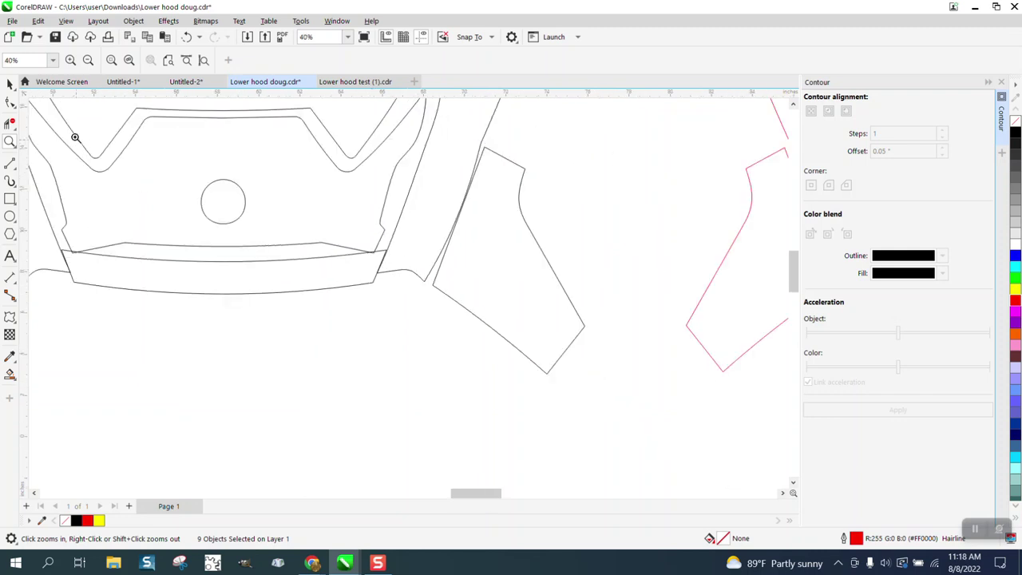
# Nudge the bottom strip, both side strips and both lower corner pieces slightly to clear their overlapping contour edges.
pyautogui.click(10, 83)
pyautogui.moveTo(281, 284)
pyautogui.mouseDown()
pyautogui.moveTo(284, 312)
pyautogui.moveTo(282, 282)
pyautogui.mouseUp()
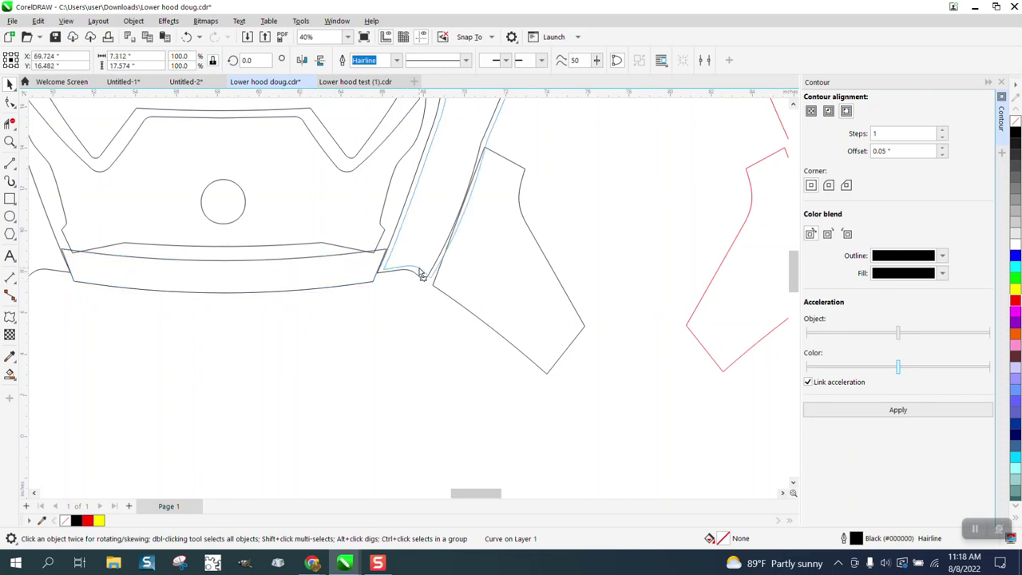
pyautogui.click(553, 306)
pyautogui.scroll(-2, 553, 306)
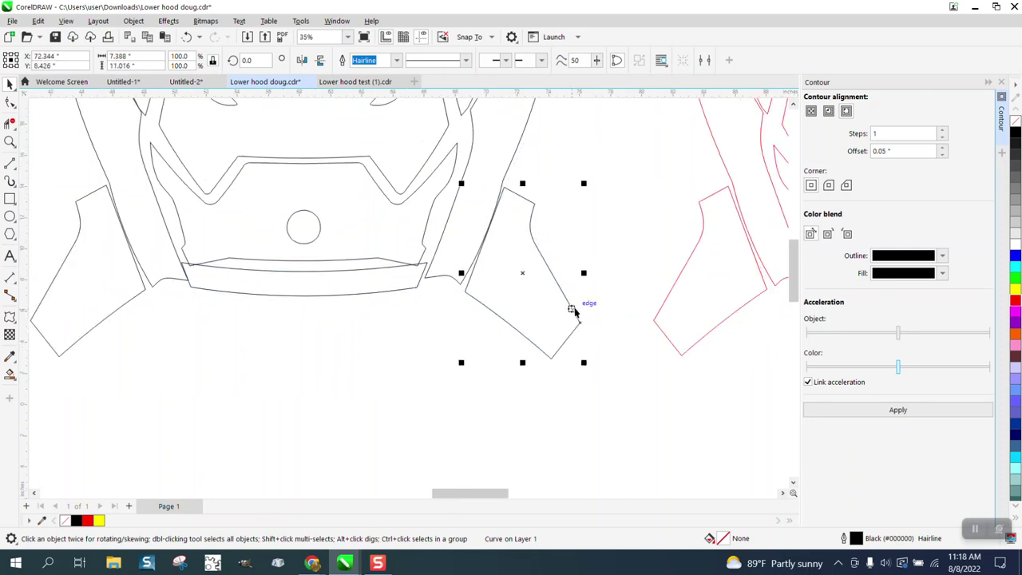
pyautogui.click(237, 305)
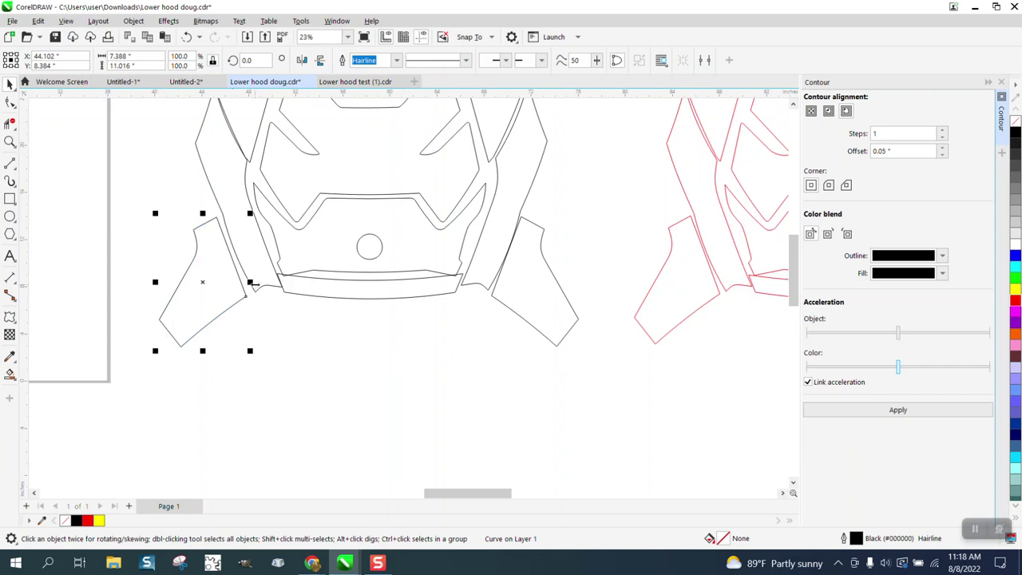
pyautogui.click(257, 287)
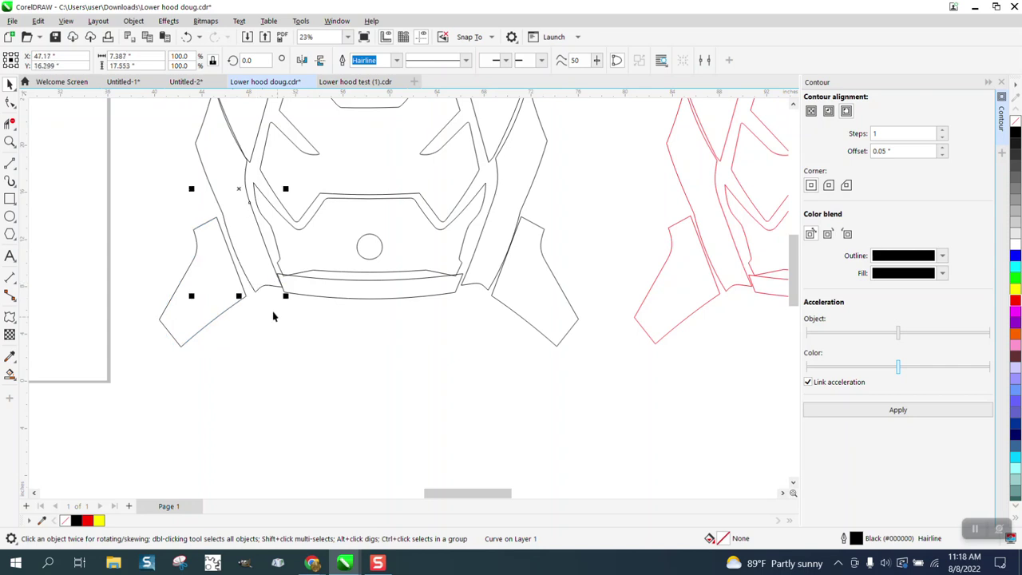
pyautogui.moveTo(266, 285); pyautogui.dragTo(262, 288)
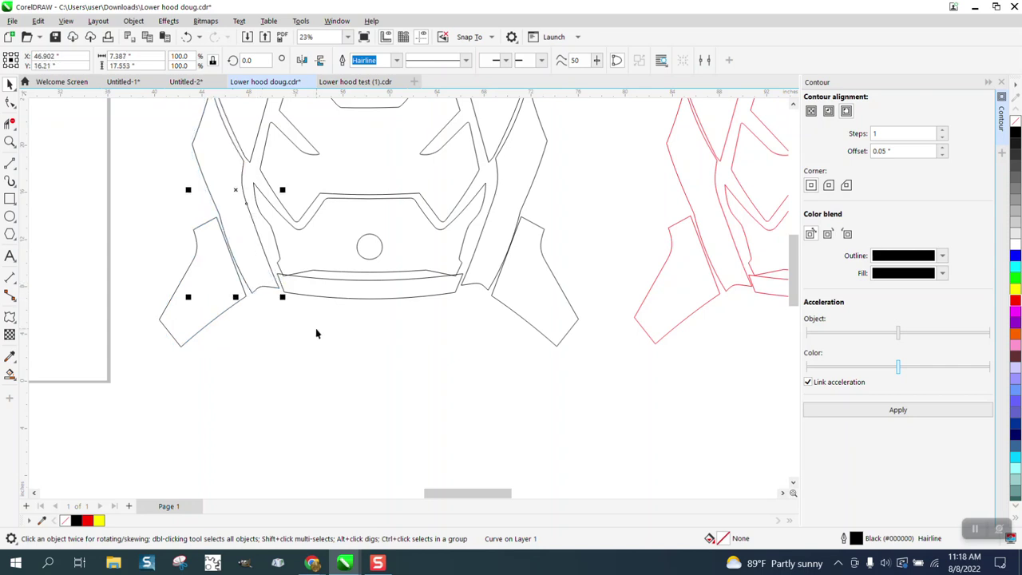
# Delete the complete set of red original hood pieces.
pyautogui.scroll(-2, 317, 333)
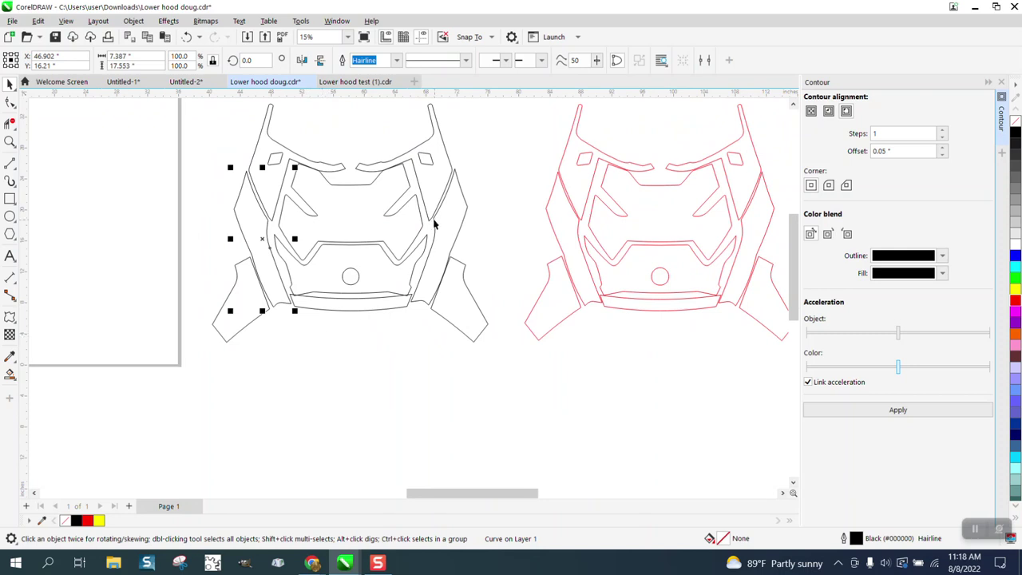
pyautogui.scroll(-2, 451, 232)
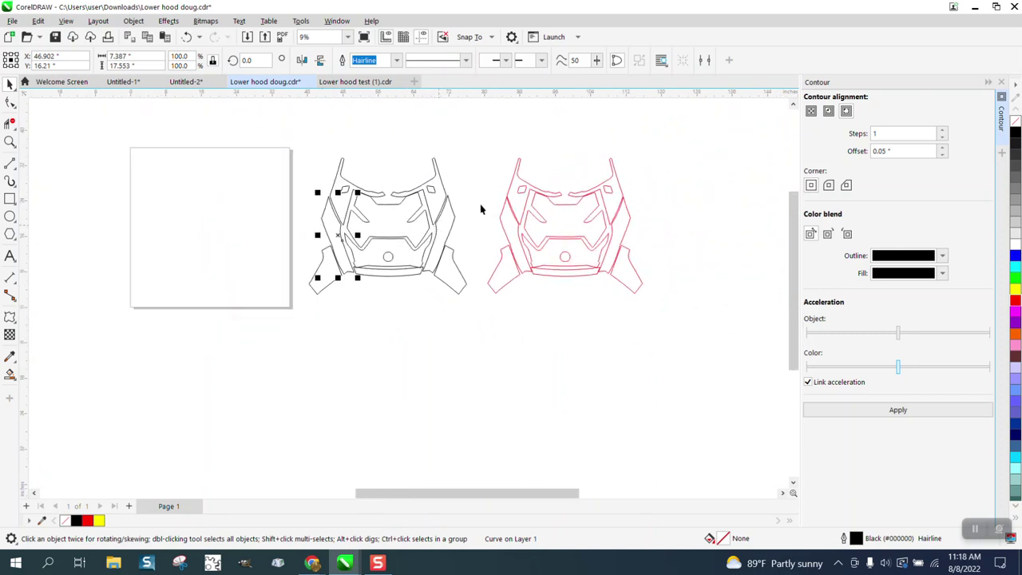
pyautogui.moveTo(482, 150); pyautogui.dragTo(713, 334)
pyautogui.press('Delete')
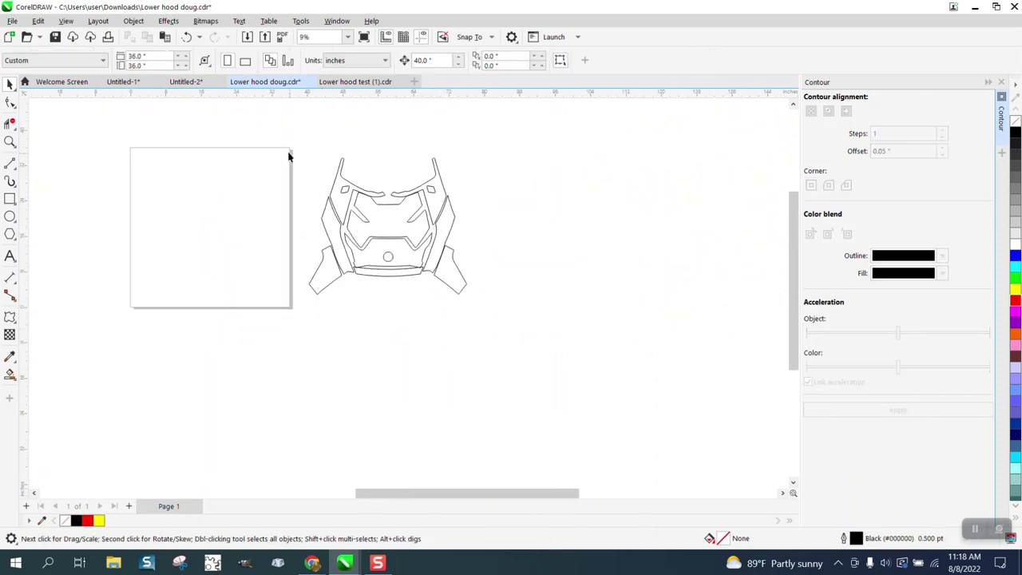
# Group the black contour pieces of the hood and fill the group with solid black.
pyautogui.moveTo(492, 317); pyautogui.dragTo(588, 358)
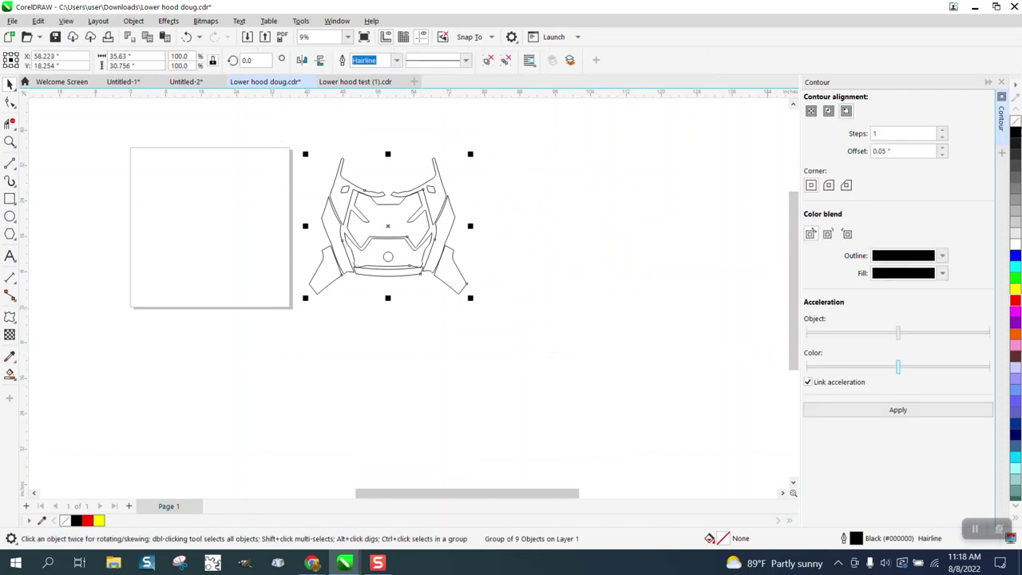
pyautogui.click(1014, 133)
# Bring two red tribal graphics near the black hood, one directly beside it and the other below.
pyautogui.scroll(-2, 484, 254)
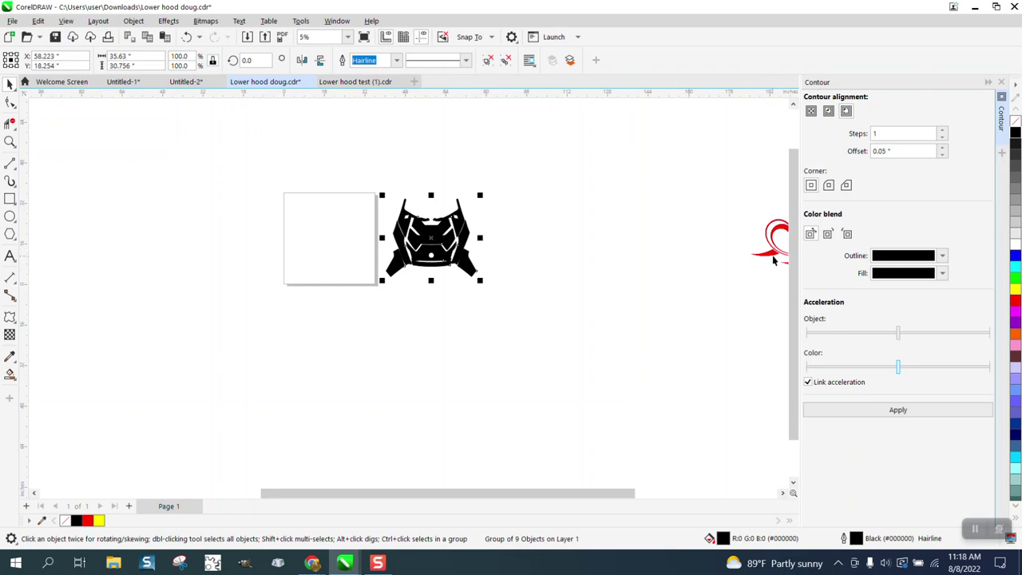
pyautogui.moveTo(780, 254); pyautogui.dragTo(515, 255)
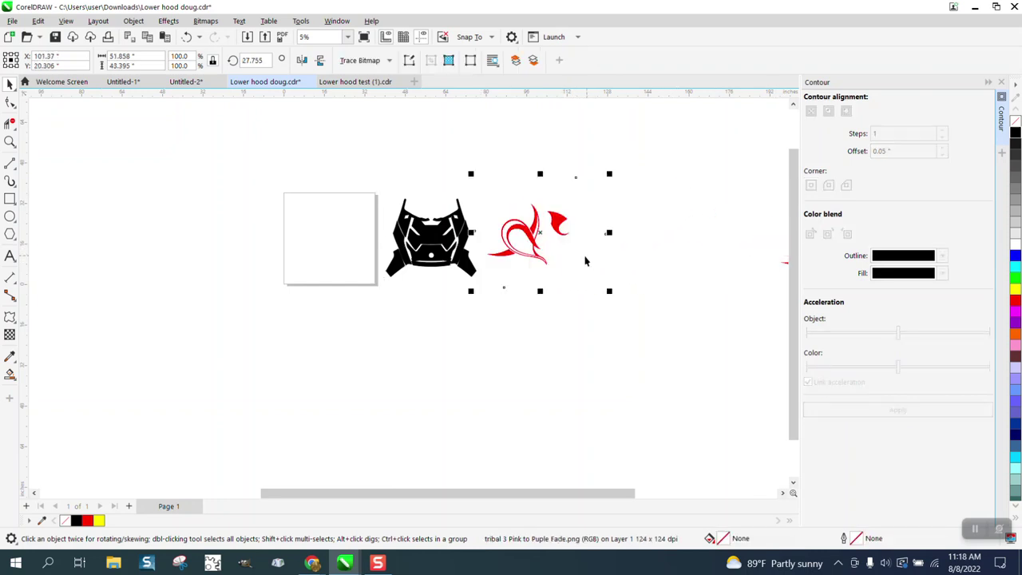
pyautogui.scroll(-2, 589, 258)
pyautogui.moveTo(704, 271); pyautogui.dragTo(544, 305)
# Rotate the lower tribal graphic clockwise until its bitmap frame is nearly level, at about 0.7 degrees.
pyautogui.click(10, 142)
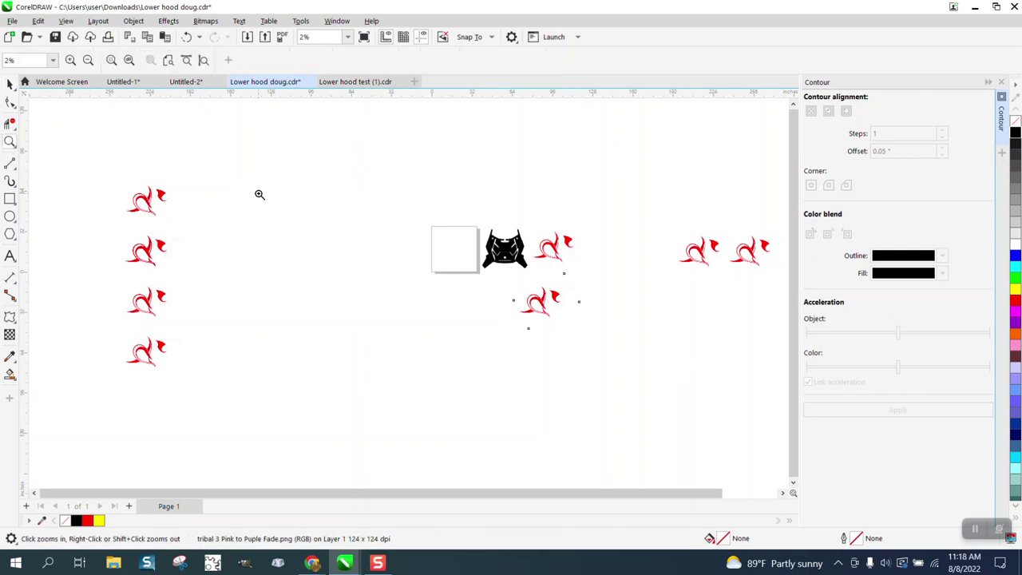
pyautogui.click(556, 312)
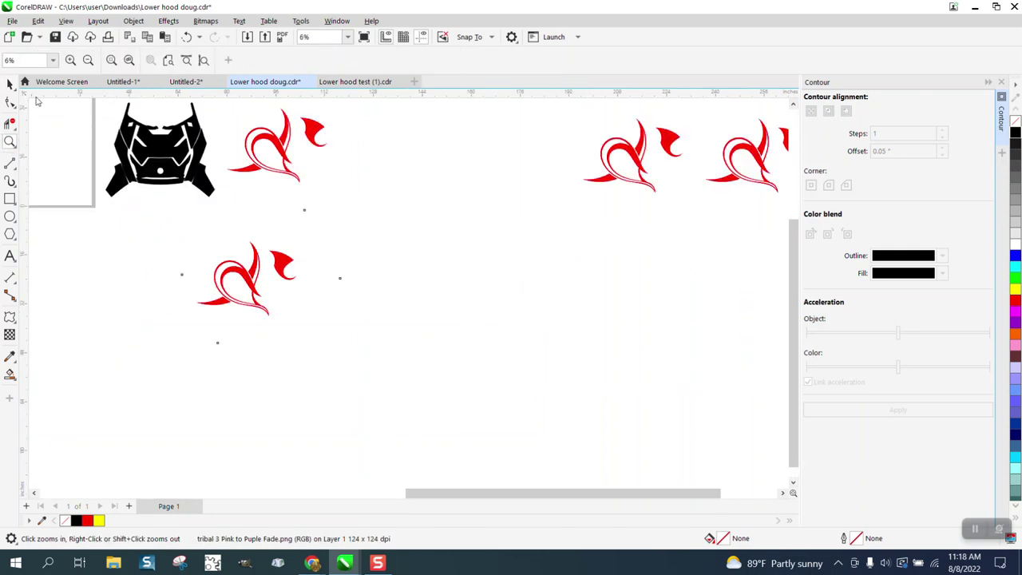
pyautogui.click(9, 84)
pyautogui.click(263, 273)
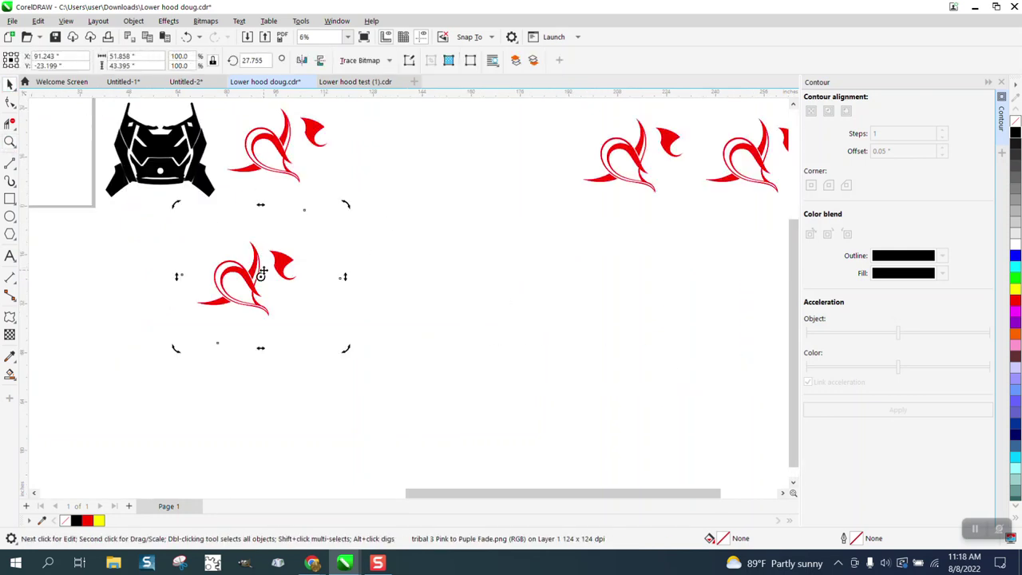
pyautogui.moveTo(344, 207); pyautogui.dragTo(351, 237)
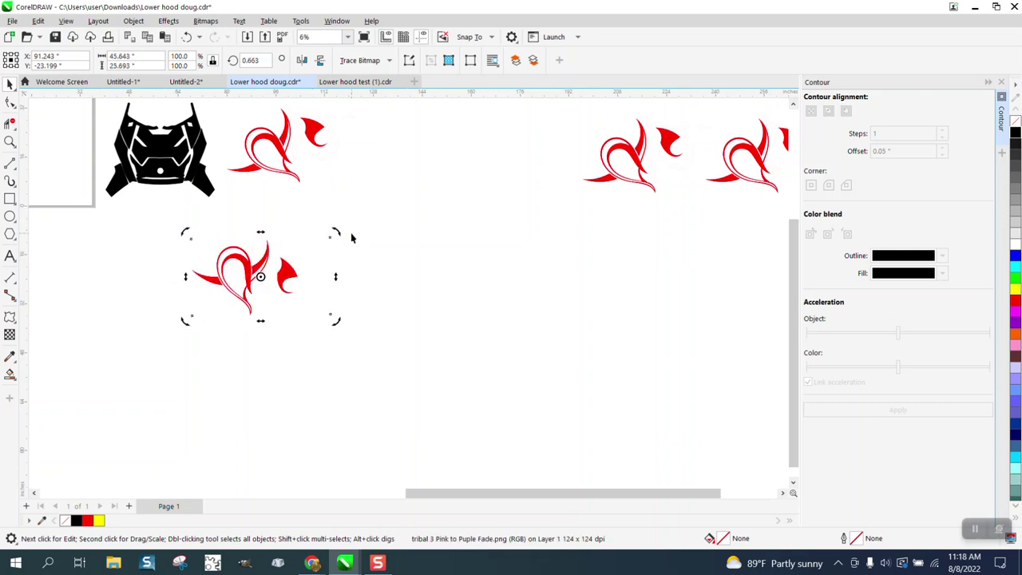
pyautogui.click(393, 236)
# Crop the levelled tribal graphic to an area about 41 by 26 inches, trimming the empty bitmap space past the small detached shape.
pyautogui.click(282, 274)
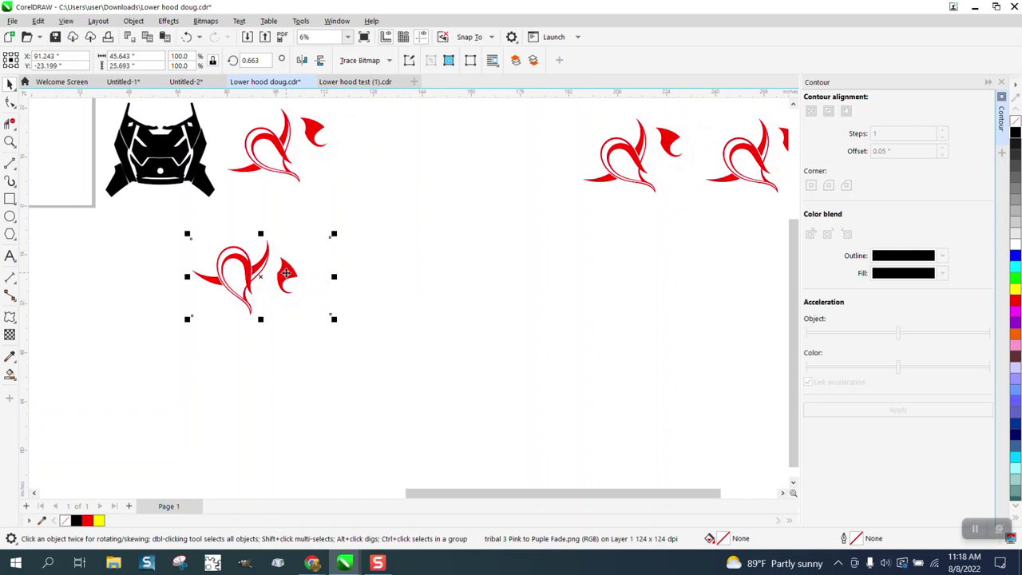
pyautogui.click(11, 123)
pyautogui.click(44, 123)
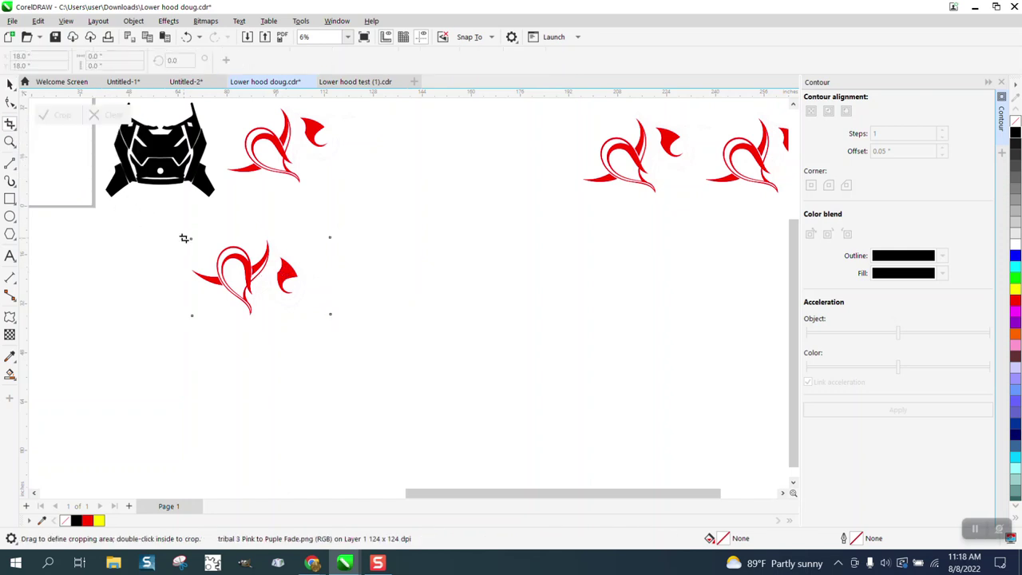
pyautogui.moveTo(183, 238); pyautogui.dragTo(310, 319)
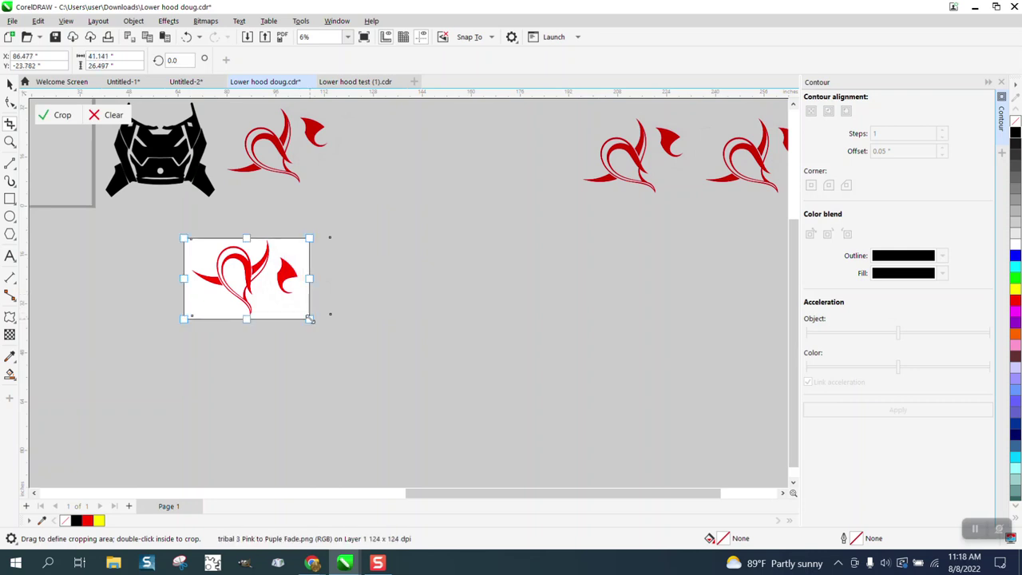
pyautogui.click(68, 120)
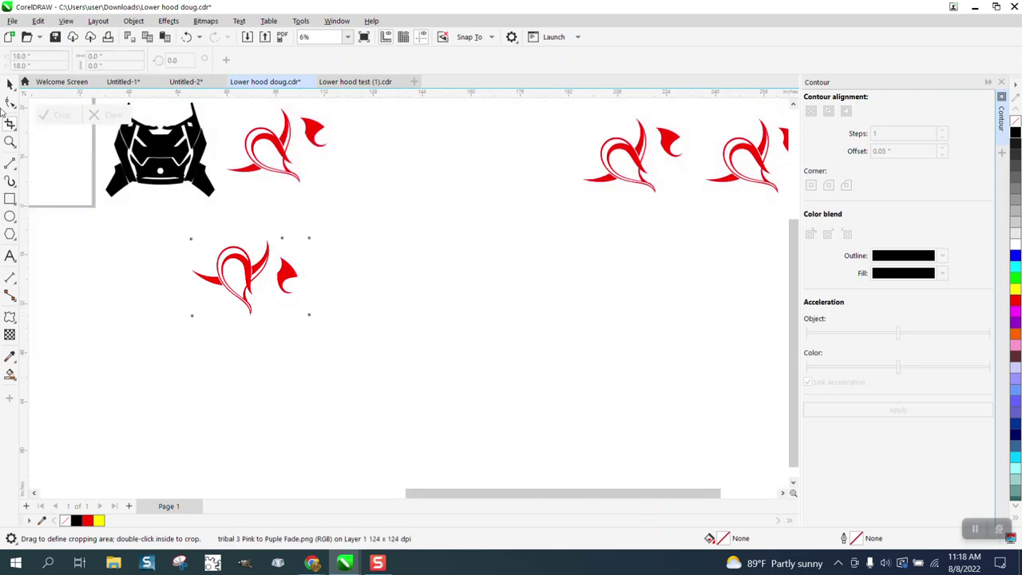
# Rotate the cropped tribal graphic counterclockwise to about 35.5 degrees.
pyautogui.click(10, 84)
pyautogui.click(250, 276)
pyautogui.click(250, 275)
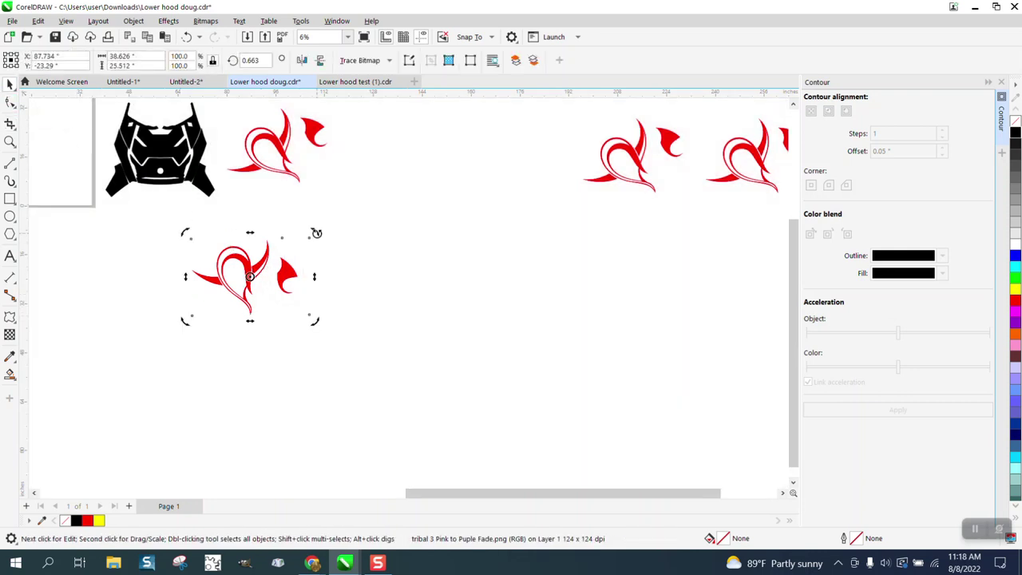
pyautogui.moveTo(316, 232); pyautogui.dragTo(282, 193)
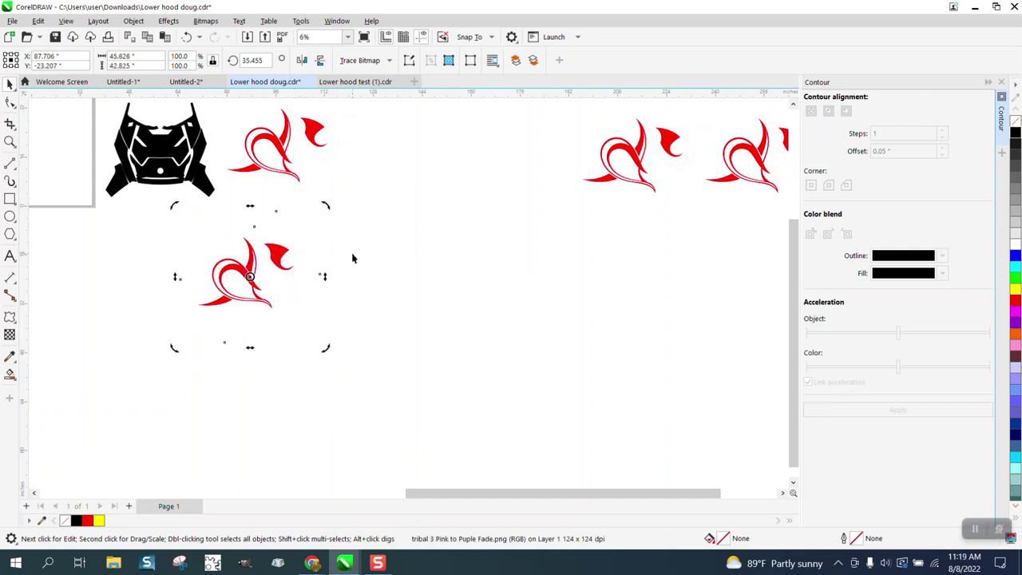
pyautogui.scroll(-1, 408, 348)
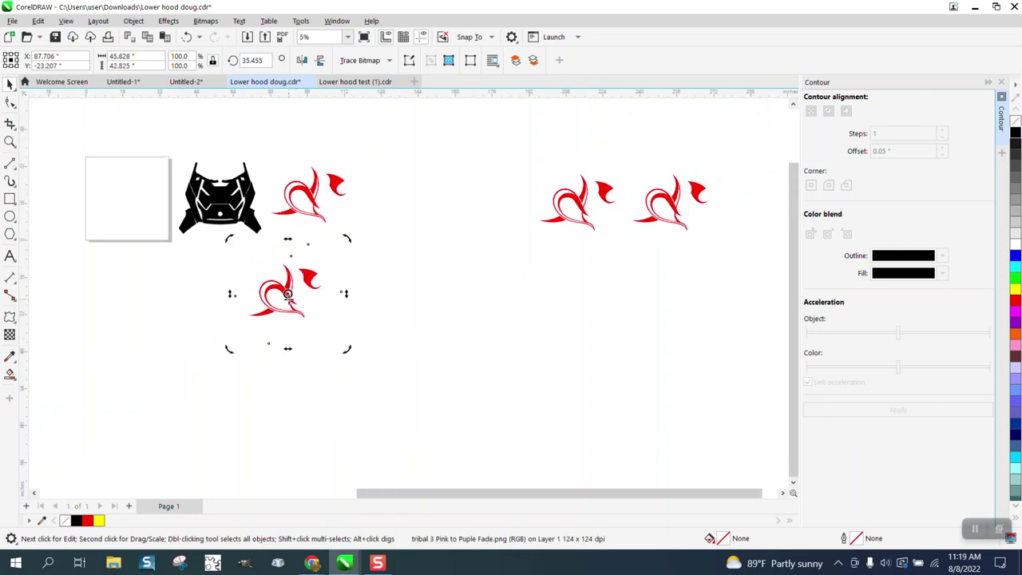
pyautogui.moveTo(158, 148); pyautogui.dragTo(291, 273)
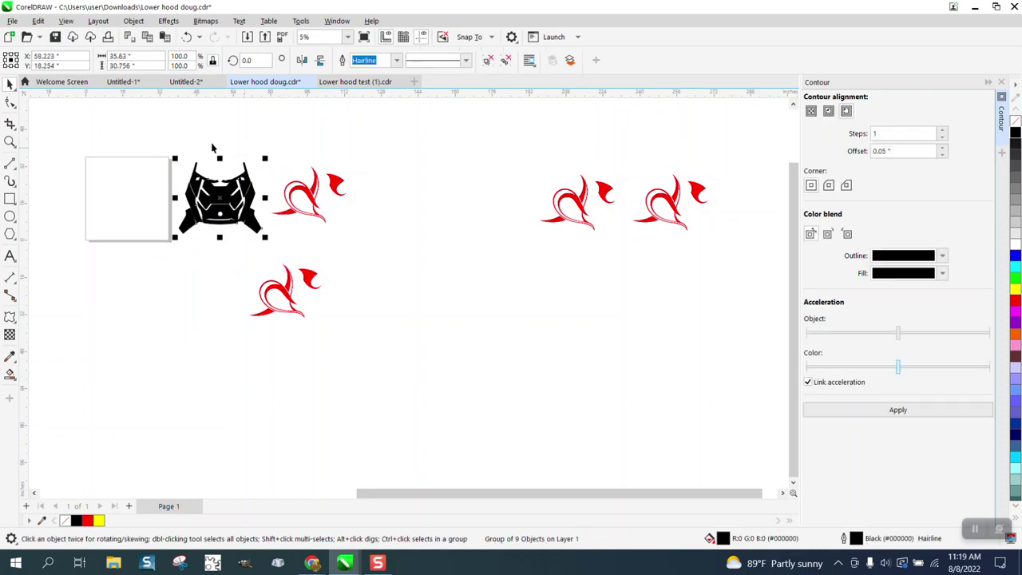
pyautogui.click(134, 21)
pyautogui.moveTo(151, 230)
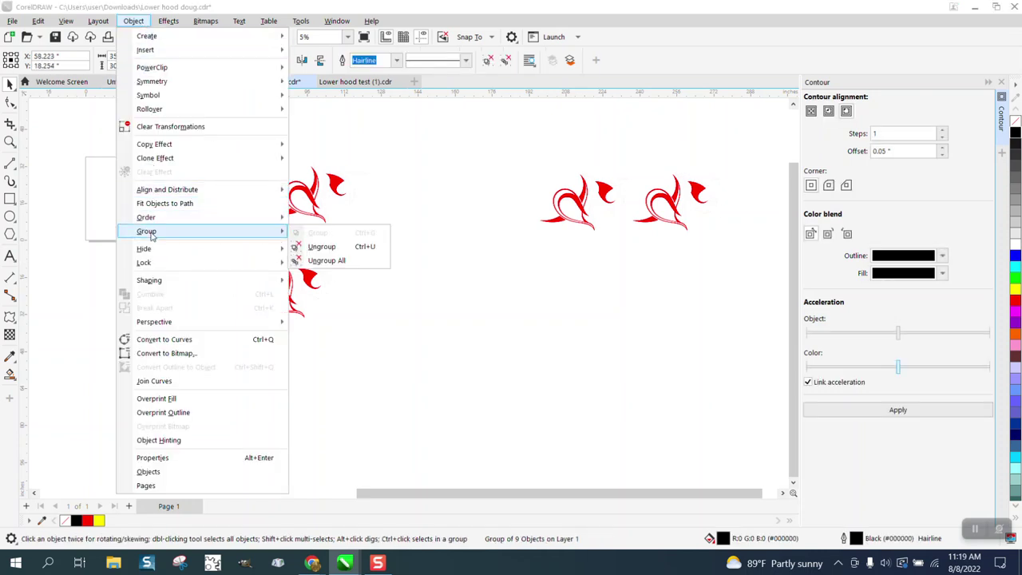
pyautogui.click(435, 227)
# Move both nearby tribal graphics onto the black hood and send the hood group behind them.
pyautogui.moveTo(299, 289); pyautogui.dragTo(209, 209)
pyautogui.moveTo(315, 199); pyautogui.dragTo(271, 197)
pyautogui.click(263, 233)
pyautogui.click(261, 229)
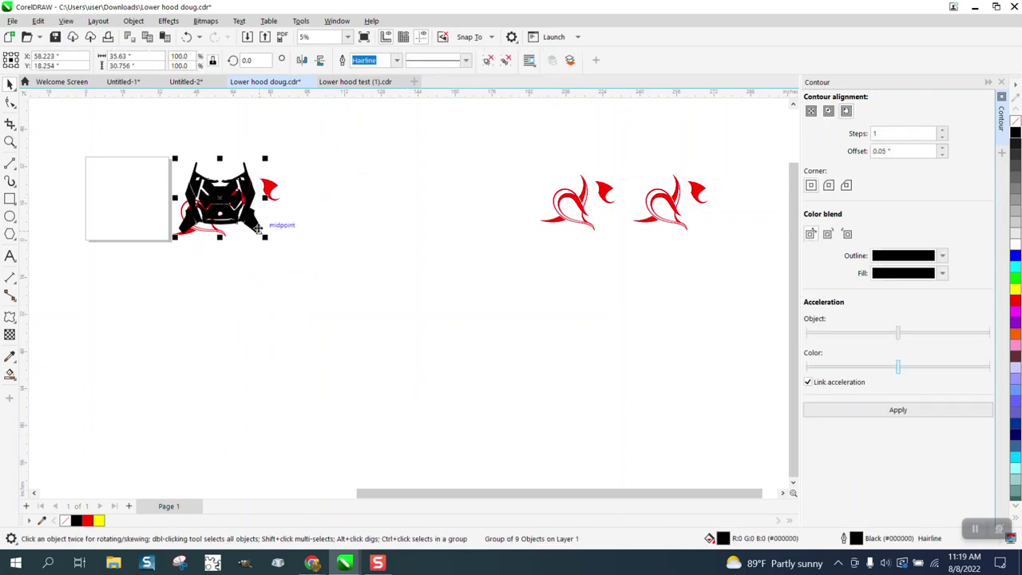
pyautogui.click(134, 21)
pyautogui.moveTo(163, 231)
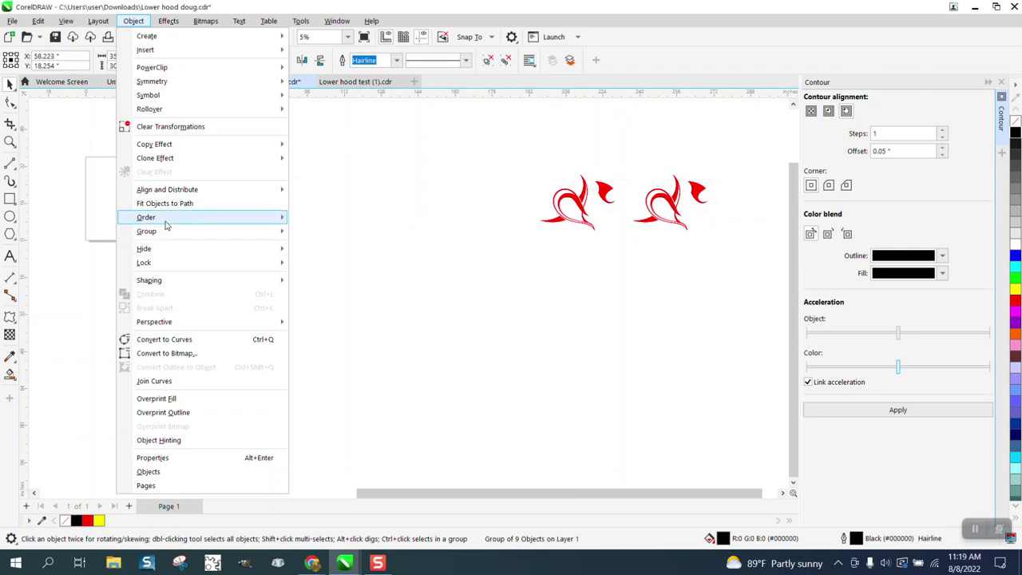
pyautogui.click(317, 232)
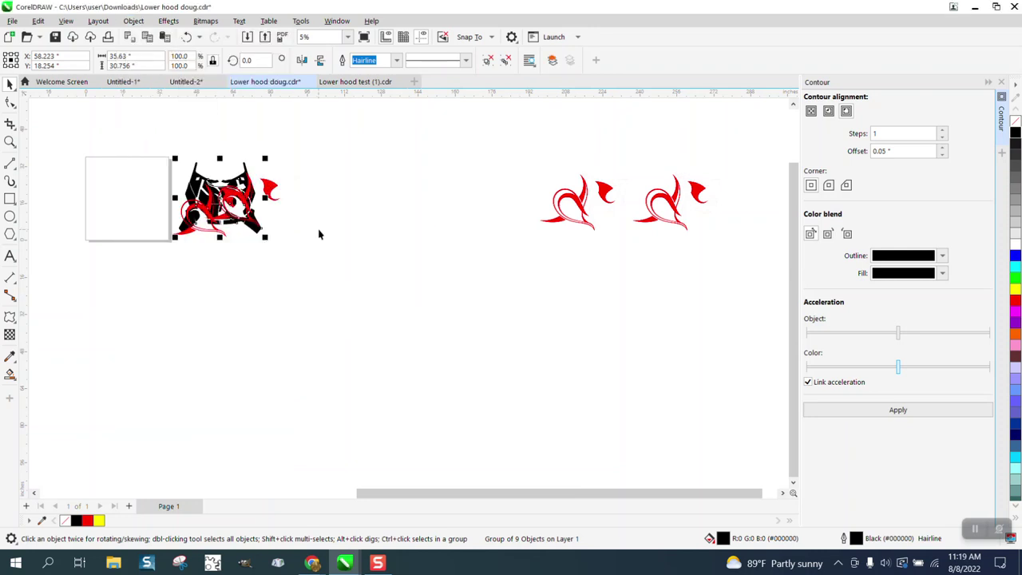
# Shift the cropped tribal graphic slightly up and toward the hood's left side, centering it at about X 52.0, Y 14.1 inches.
pyautogui.click(10, 141)
pyautogui.moveTo(156, 145); pyautogui.dragTo(343, 279)
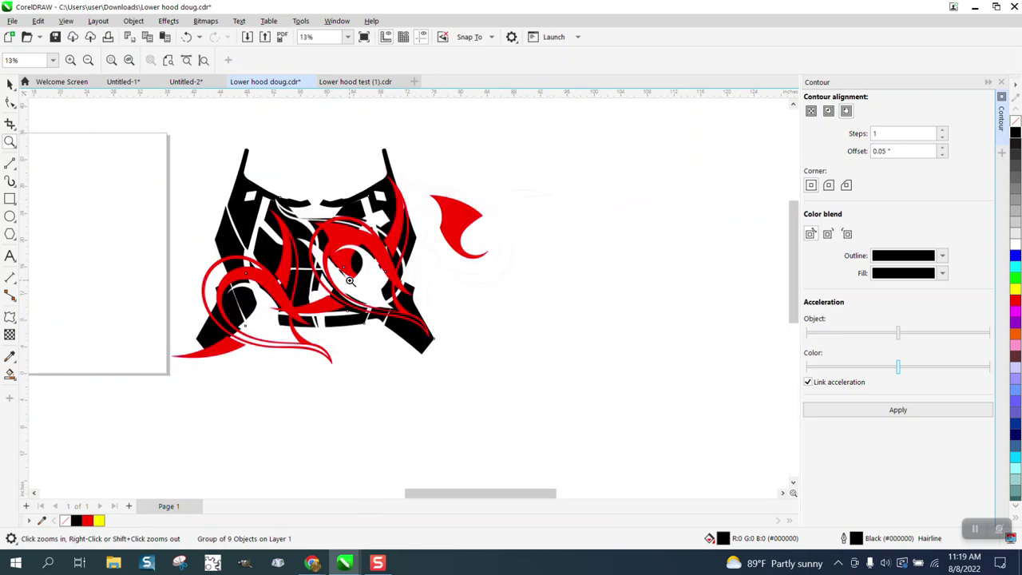
pyautogui.click(9, 83)
pyautogui.click(315, 295)
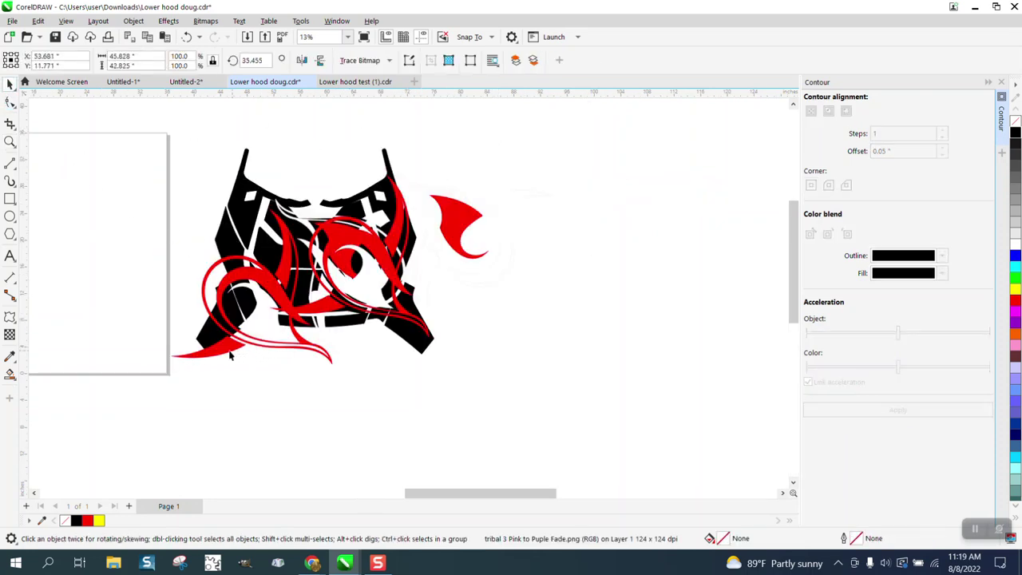
pyautogui.moveTo(229, 353); pyautogui.dragTo(231, 329)
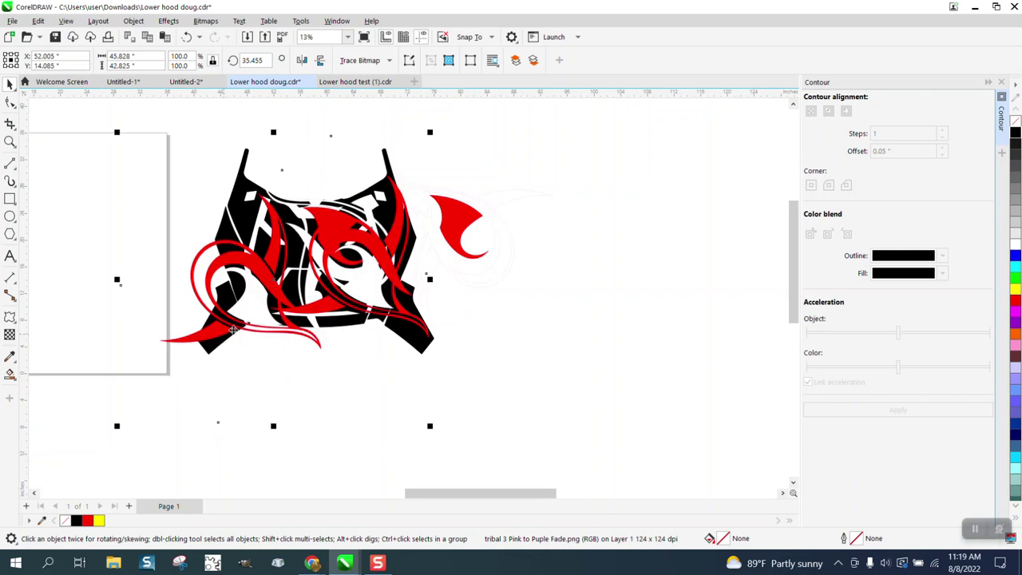
# Move both red tribal graphics rightward clear of the black hood, centering the cropped one at about X 132.0, Y 14.1 inches.
pyautogui.click(467, 230)
pyautogui.scroll(-1, 434, 227)
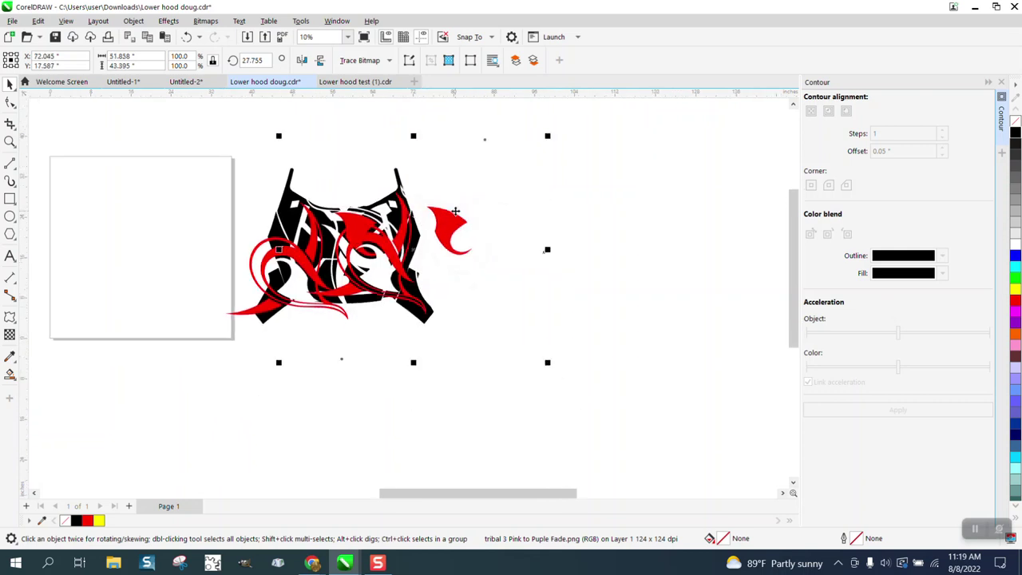
pyautogui.scroll(-2, 455, 212)
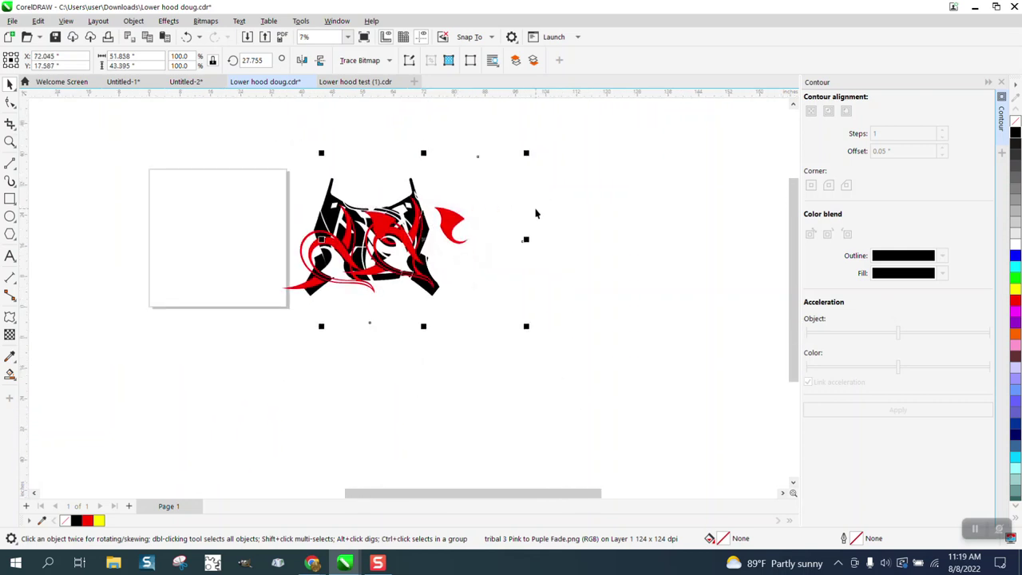
pyautogui.hotkey('ctrl', 'z')
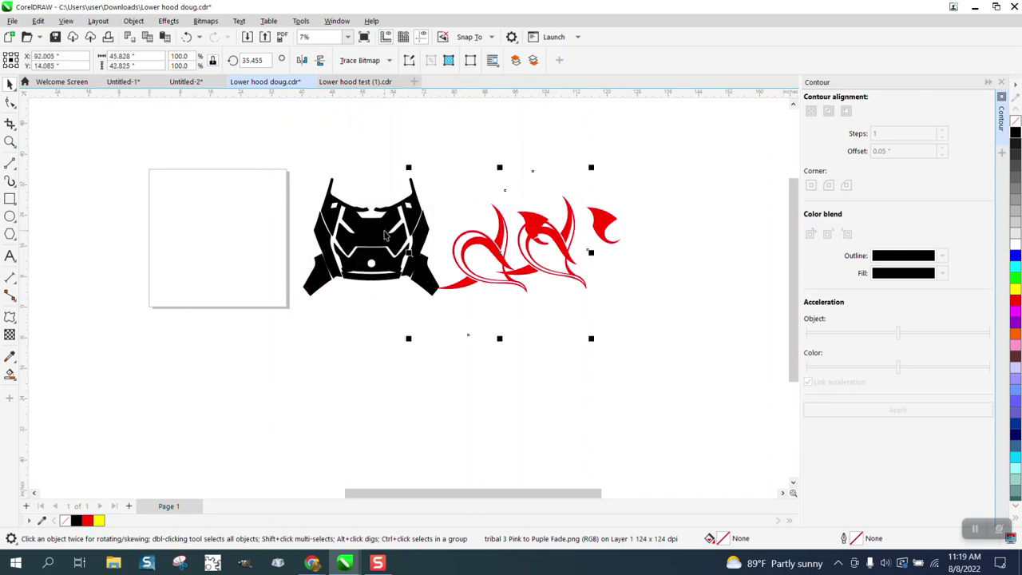
pyautogui.moveTo(417, 144); pyautogui.dragTo(692, 365)
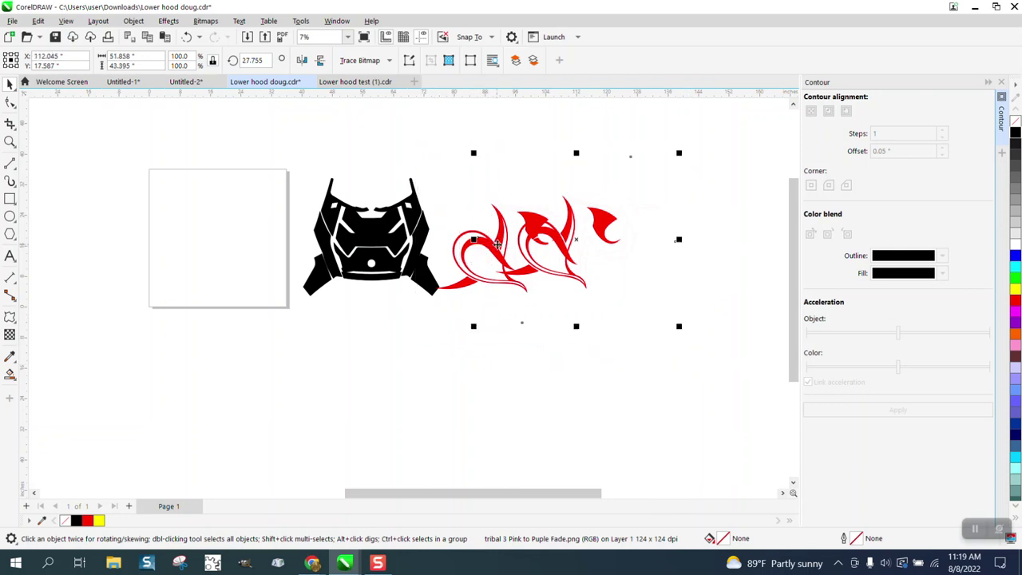
pyautogui.hotkey('ctrl', 'z')
pyautogui.scroll(-2, 505, 257)
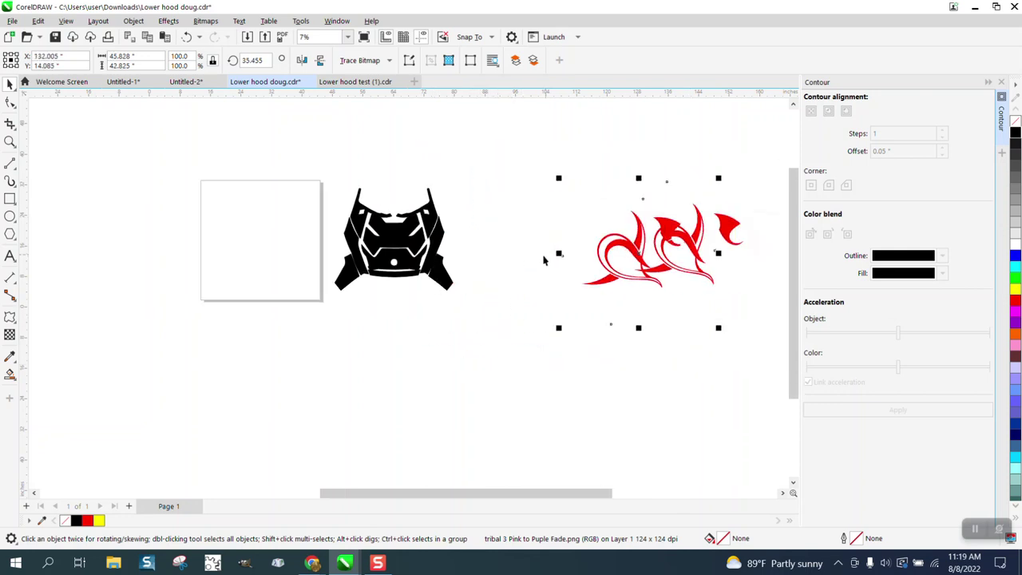
# PowerClip the two red tribal graphics beside the hood inside the black hood group.
pyautogui.moveTo(488, 161); pyautogui.dragTo(726, 367)
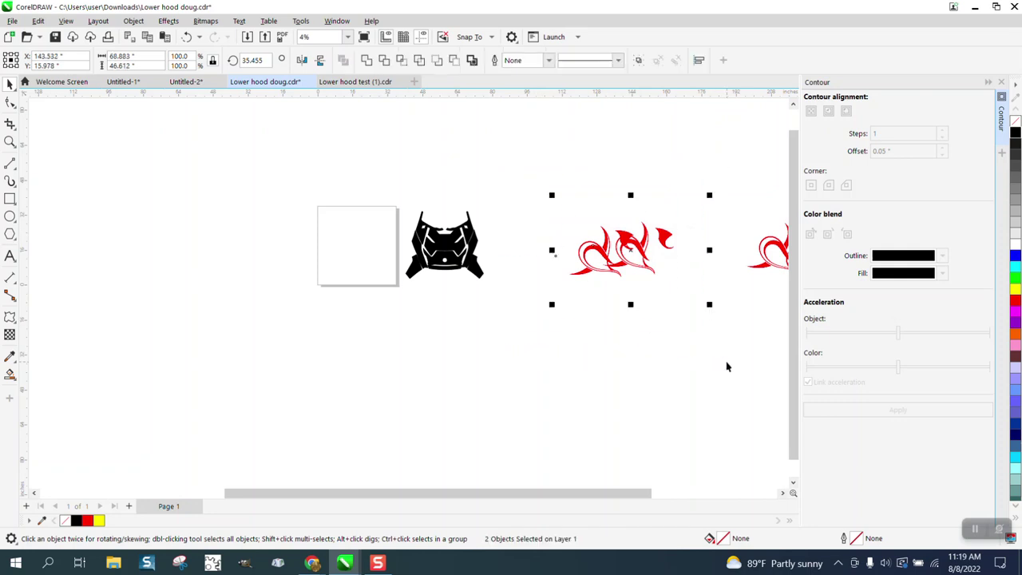
pyautogui.click(133, 21)
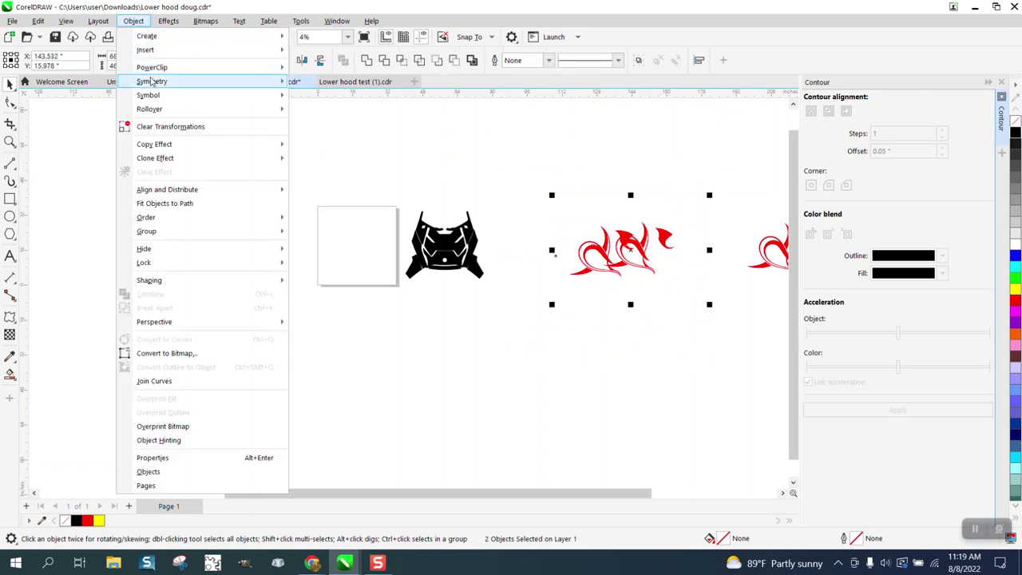
pyautogui.moveTo(151, 83)
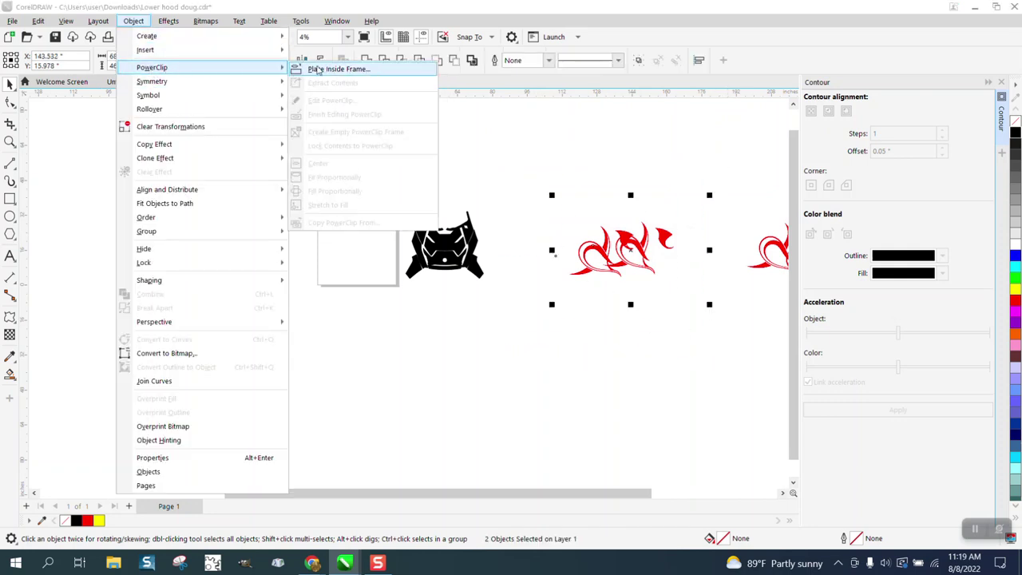
pyautogui.click(319, 67)
pyautogui.click(435, 239)
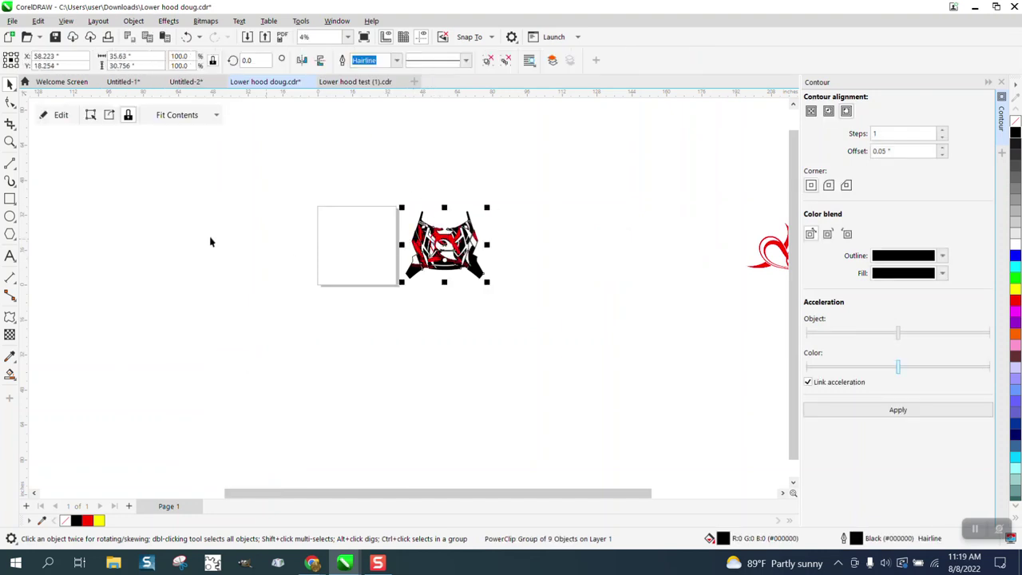
# Open the hood's PowerClip contents to check how the tribal graphics sit against the piece outlines, and finish editing.
pyautogui.click(9, 141)
pyautogui.moveTo(378, 189); pyautogui.dragTo(561, 317)
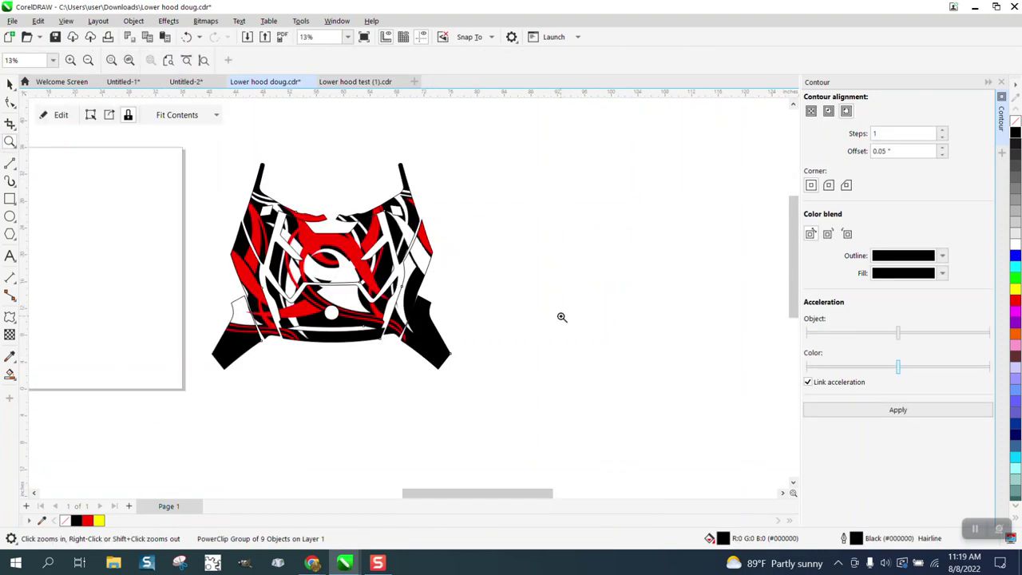
pyautogui.click(59, 117)
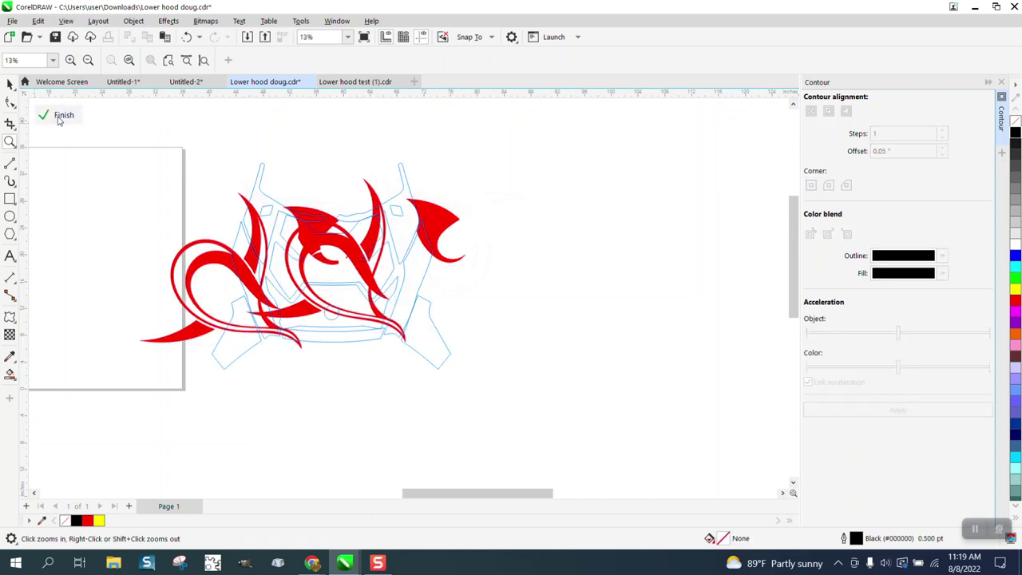
pyautogui.click(61, 115)
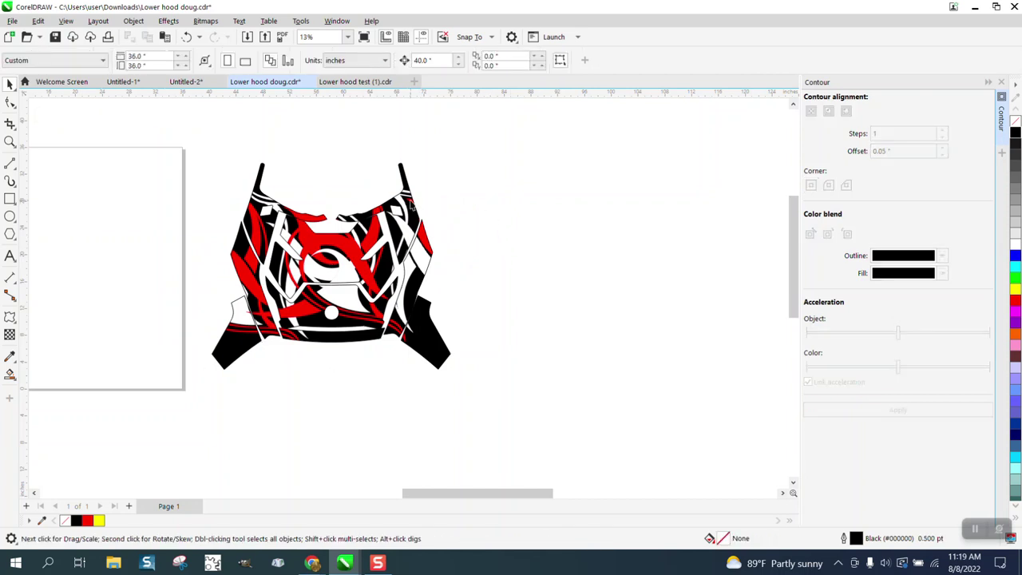
# Move the filled hood up and right to about X 65.8, Y 23.1 inches and ungroup it into separate pieces.
pyautogui.moveTo(334, 265); pyautogui.dragTo(385, 232)
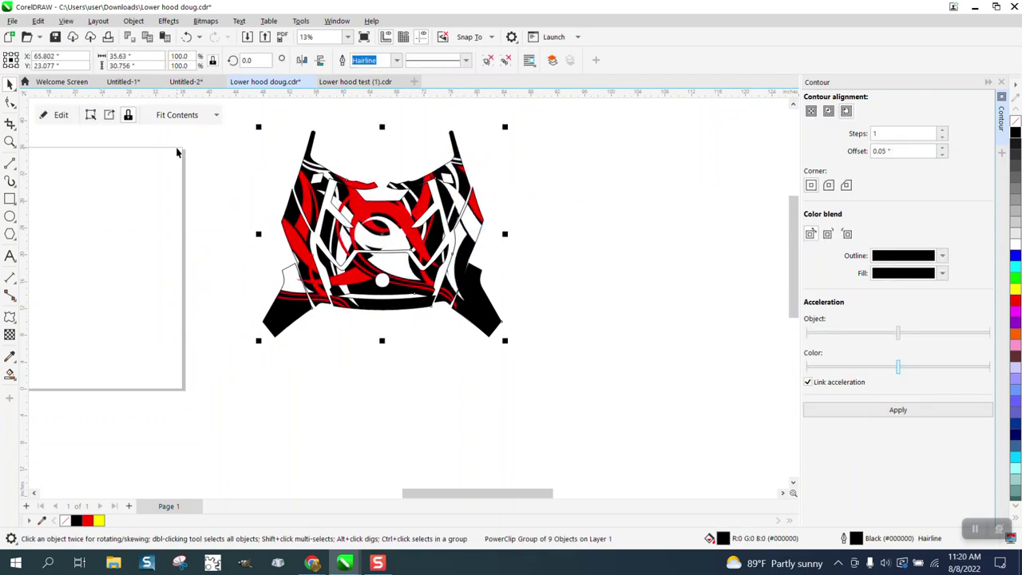
pyautogui.click(133, 21)
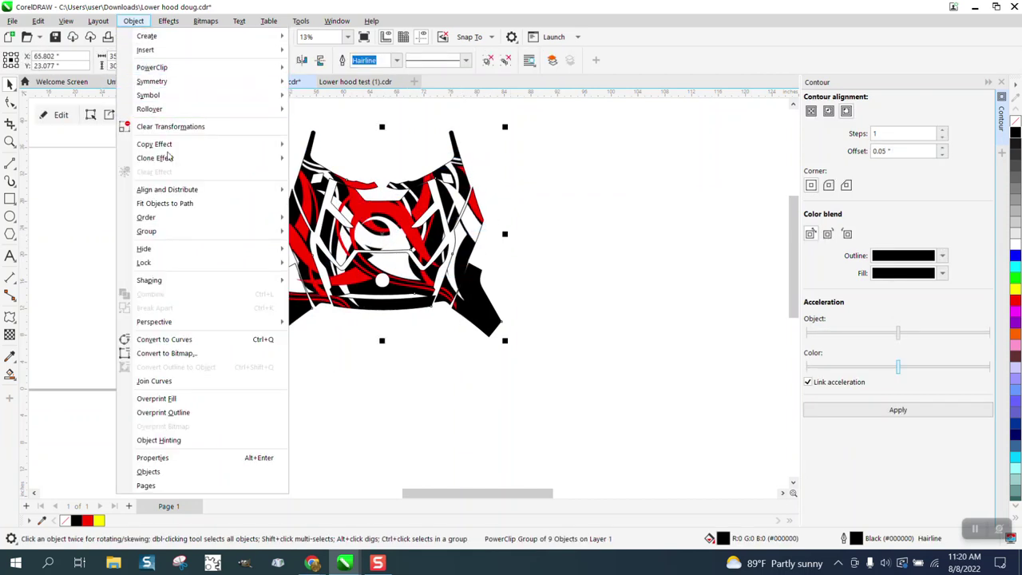
pyautogui.moveTo(161, 234)
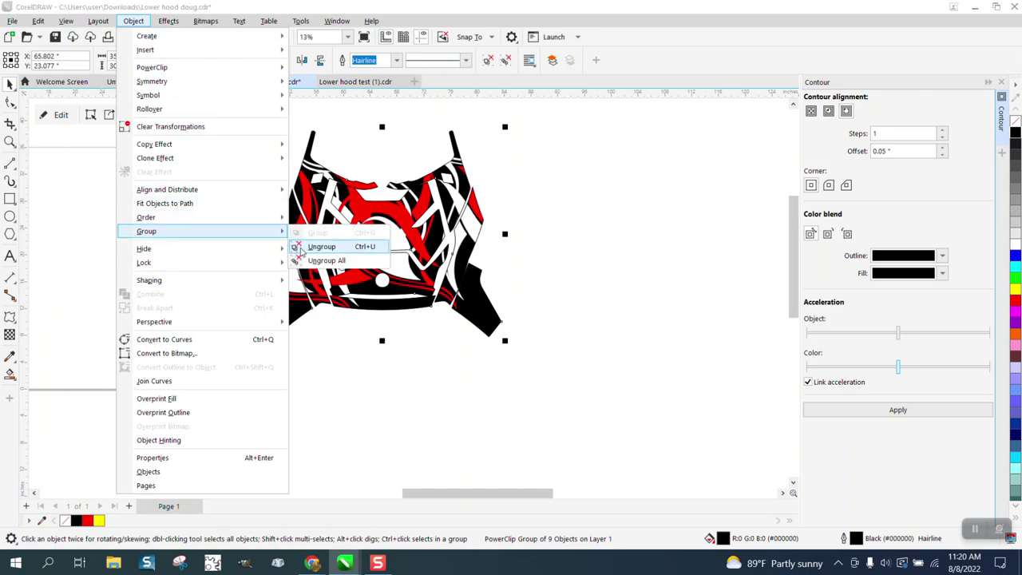
pyautogui.click(311, 247)
# Pull the hood's upper-right and right-side pieces away from the others, centering the side piece at about X 89.4, Y 18.1 inches.
pyautogui.click(530, 235)
pyautogui.moveTo(462, 192); pyautogui.dragTo(545, 175)
pyautogui.moveTo(481, 225); pyautogui.dragTo(560, 244)
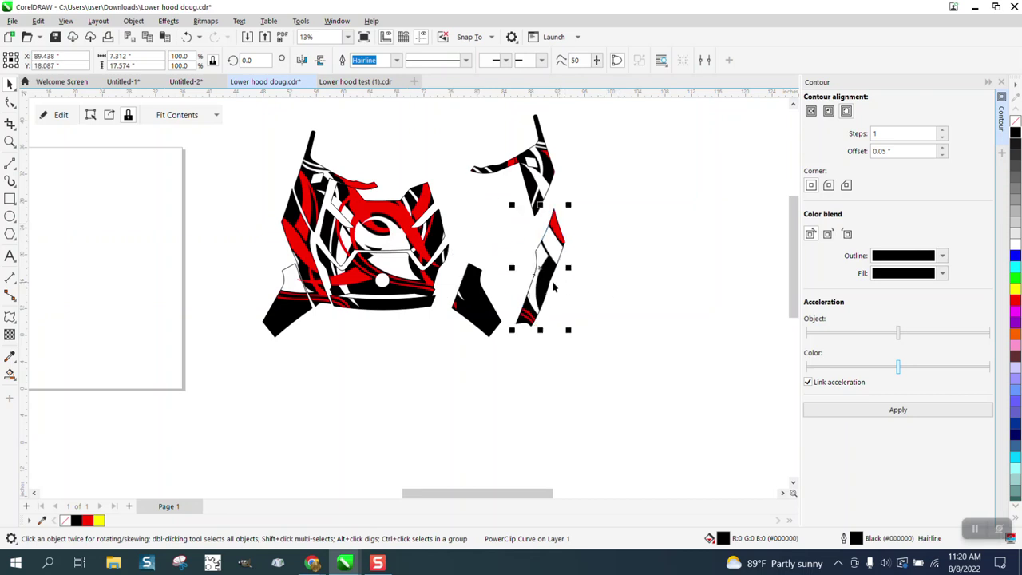
# Examine the separated upper-right hood piece close up, checking how the red and black artwork is clipped along its outer edge.
pyautogui.click(10, 141)
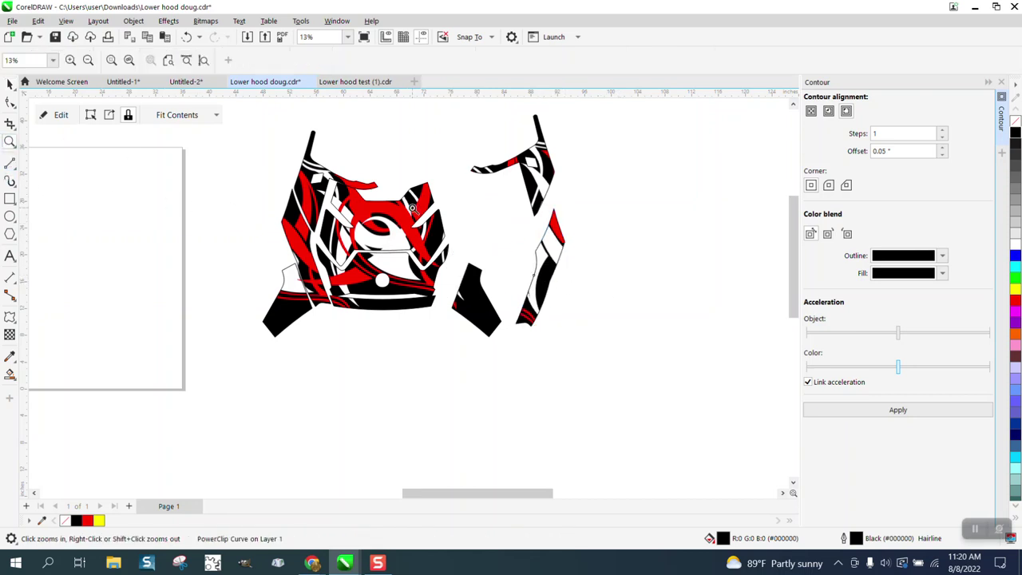
pyautogui.moveTo(499, 149); pyautogui.dragTo(573, 193)
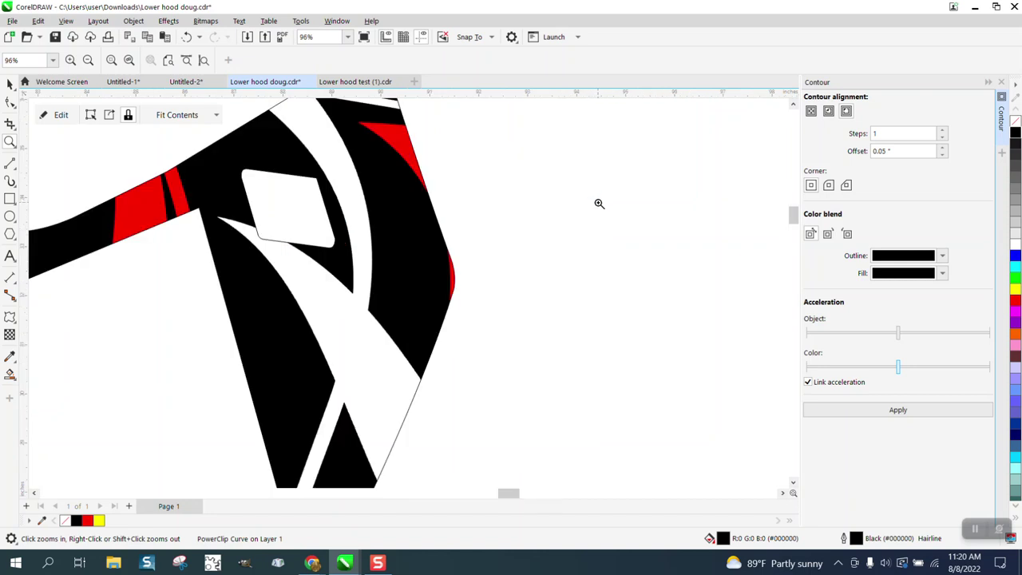
pyautogui.scroll(4, 504, 303)
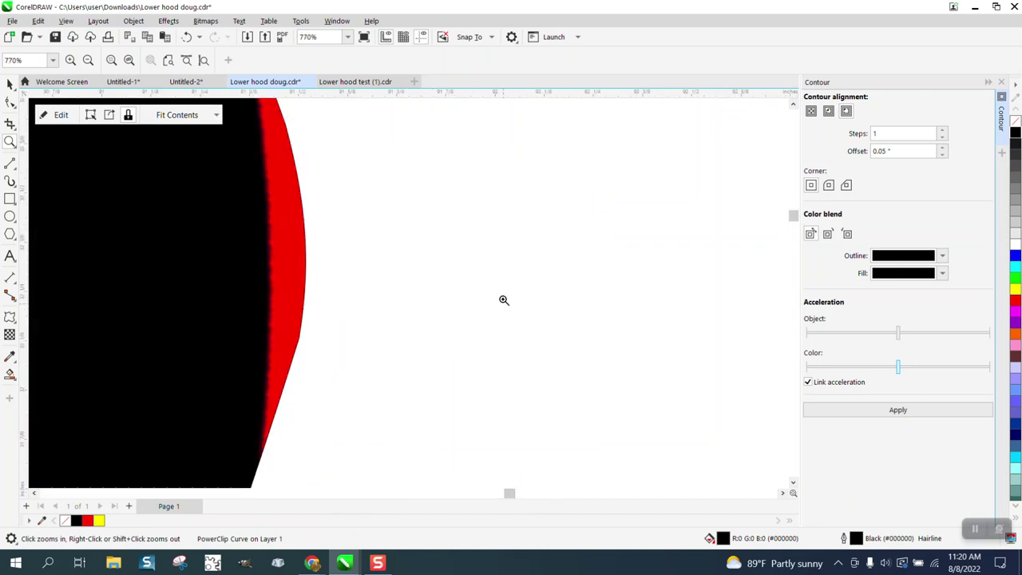
pyautogui.scroll(-2, 458, 250)
pyautogui.scroll(-6, 458, 251)
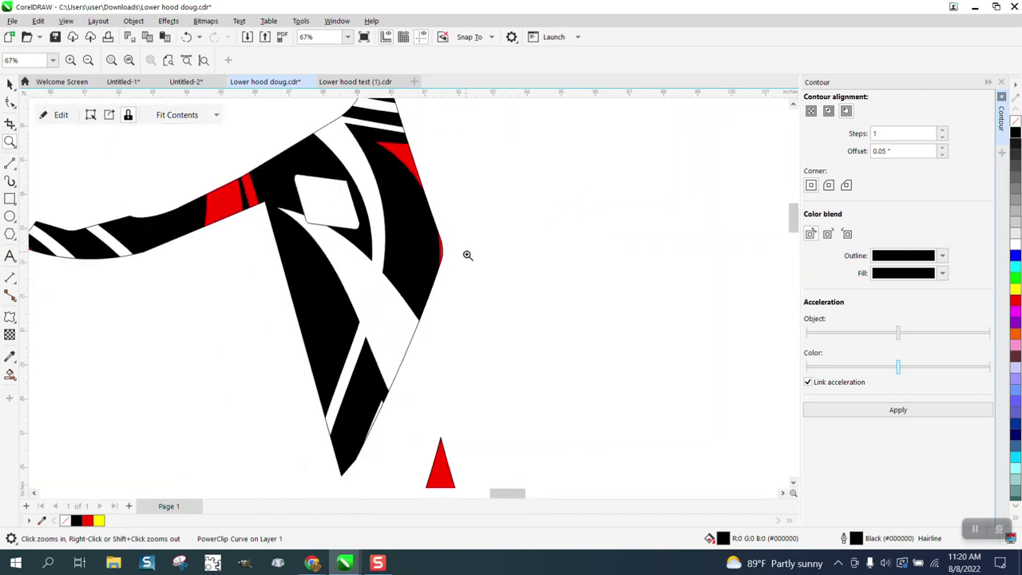